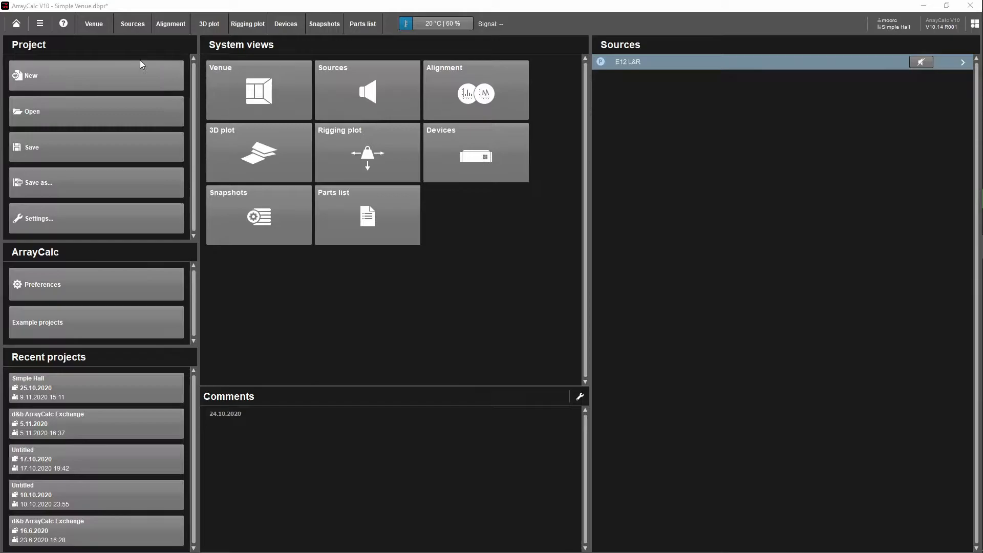
Add a new point source group to the project's sources and name it Subs.
{"action": "left_click", "coordinate": [133, 25]}
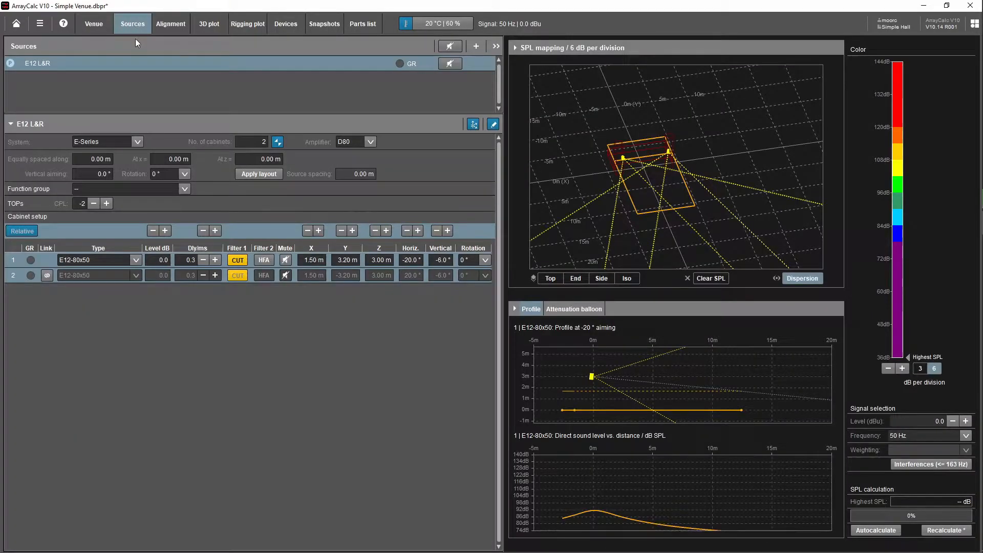
{"action": "left_click", "coordinate": [476, 46]}
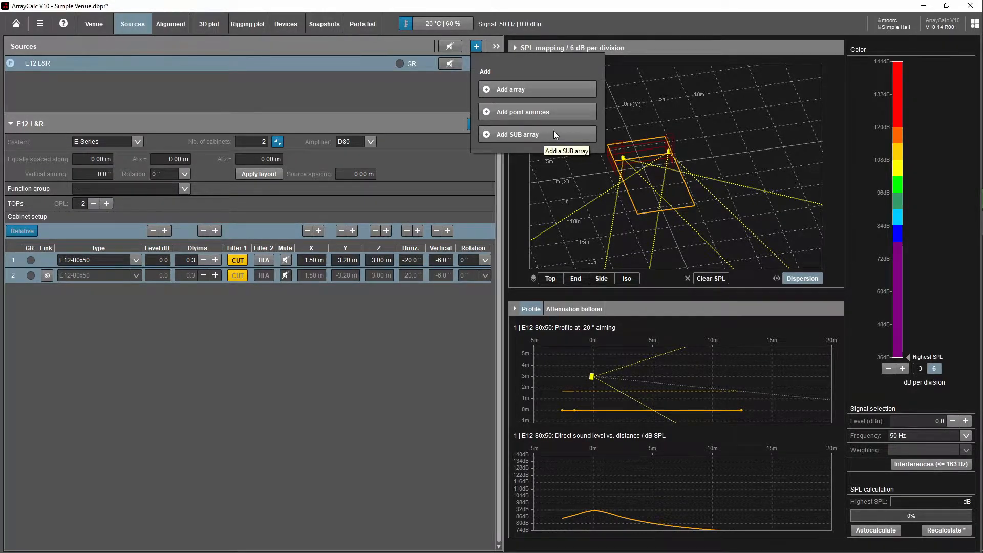
{"action": "left_click", "coordinate": [558, 112]}
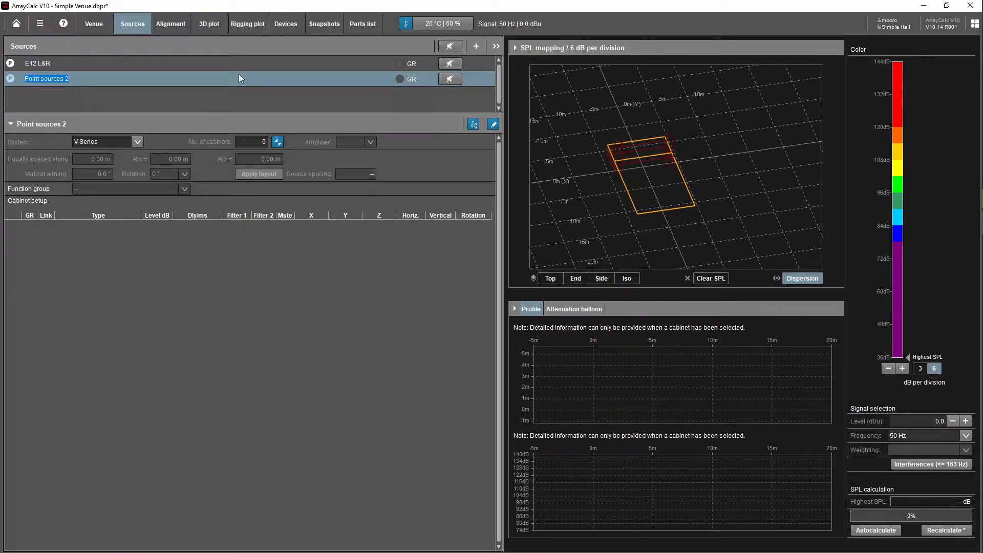
{"action": "key", "text": "BackSpace"}
{"action": "key", "text": "Return"}
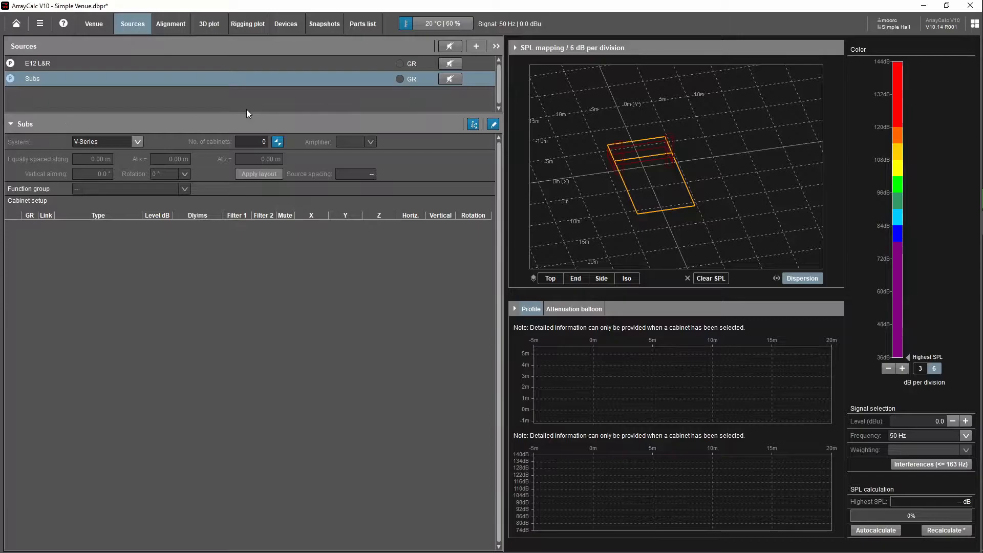
Set the Subs group's system to SUBs with two cabinets.
{"action": "left_click", "coordinate": [137, 142]}
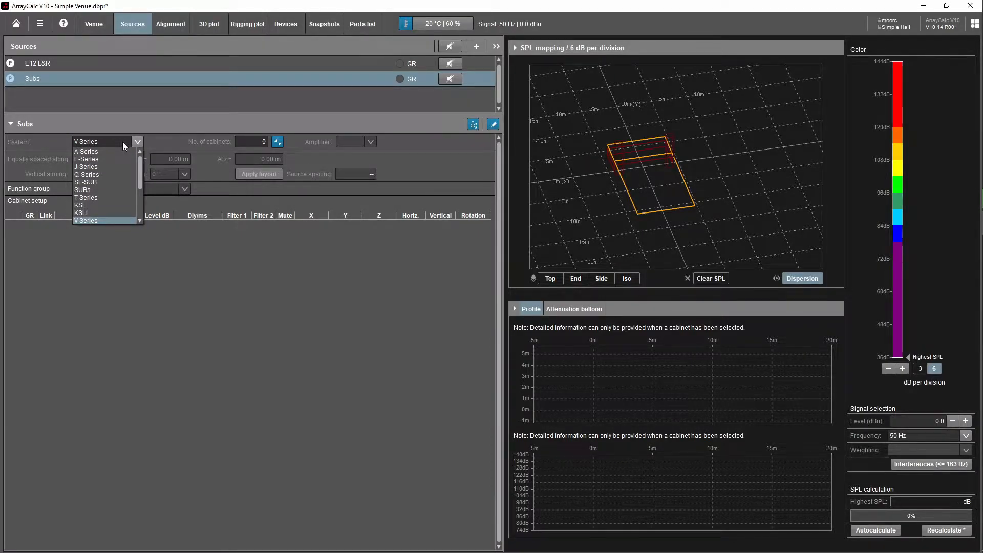
{"action": "left_click", "coordinate": [100, 190]}
{"action": "left_click", "coordinate": [265, 143]}
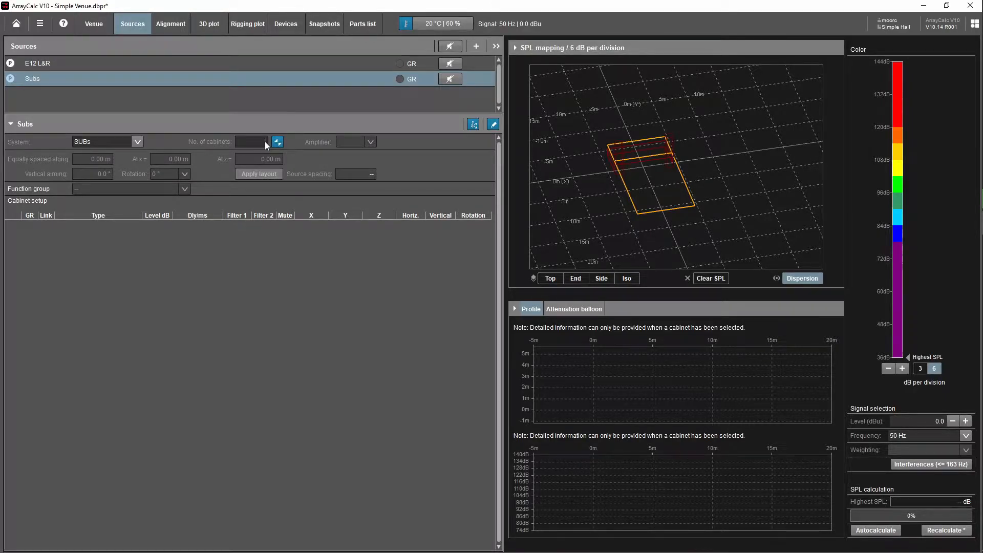
{"action": "type", "text": "2"}
{"action": "key", "text": "Return"}
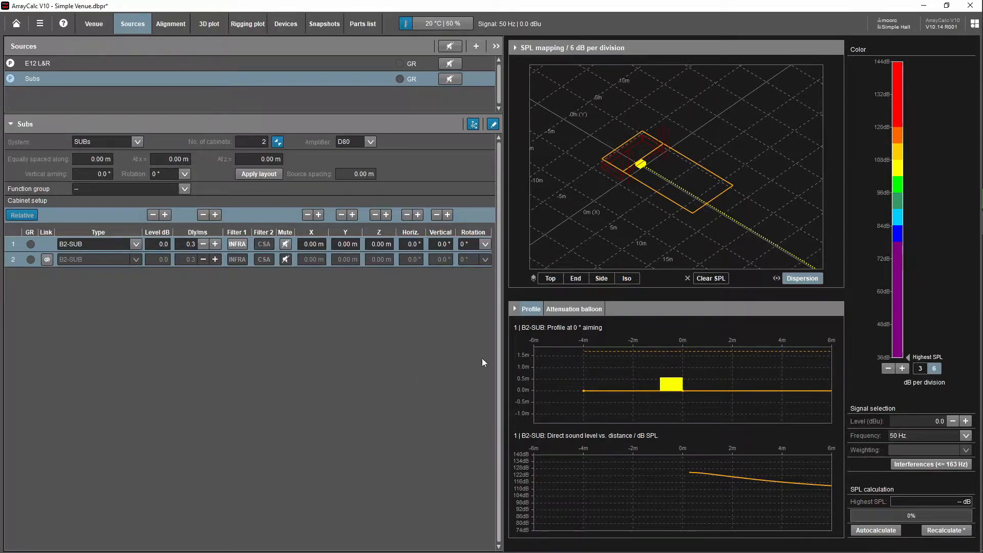
{"action": "scroll", "coordinate": [615, 174], "scroll_direction": "up", "scroll_amount": 5}
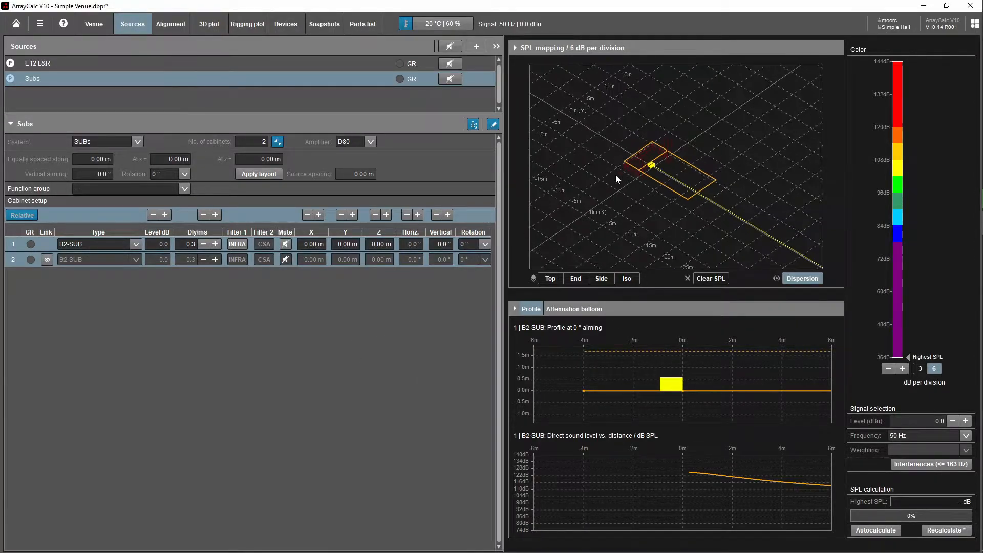
{"action": "left_click_drag", "start_coordinate": [599, 151], "coordinate": [662, 177]}
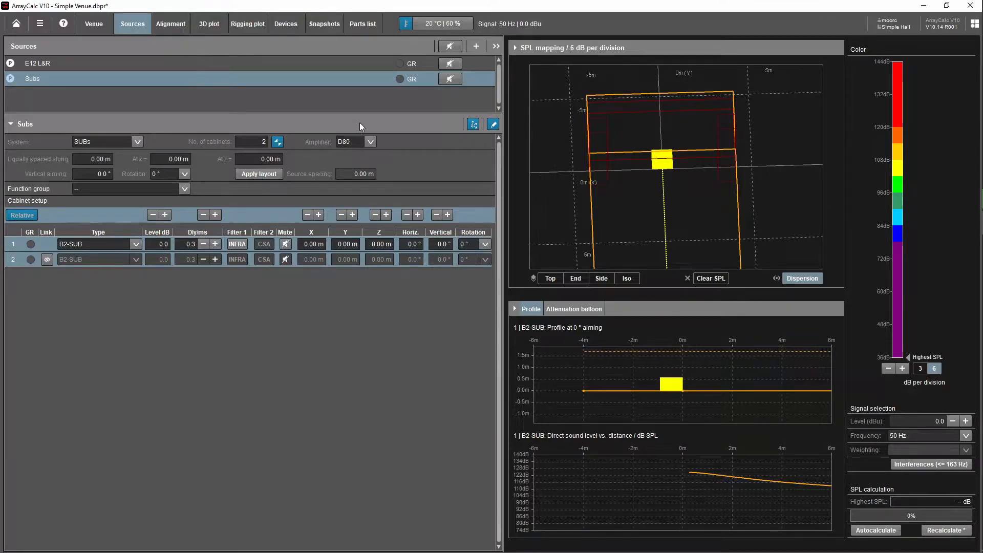
Reduce the Subs group to one cabinet and apply its layout at x = 1.00 m.
{"action": "left_click", "coordinate": [277, 144]}
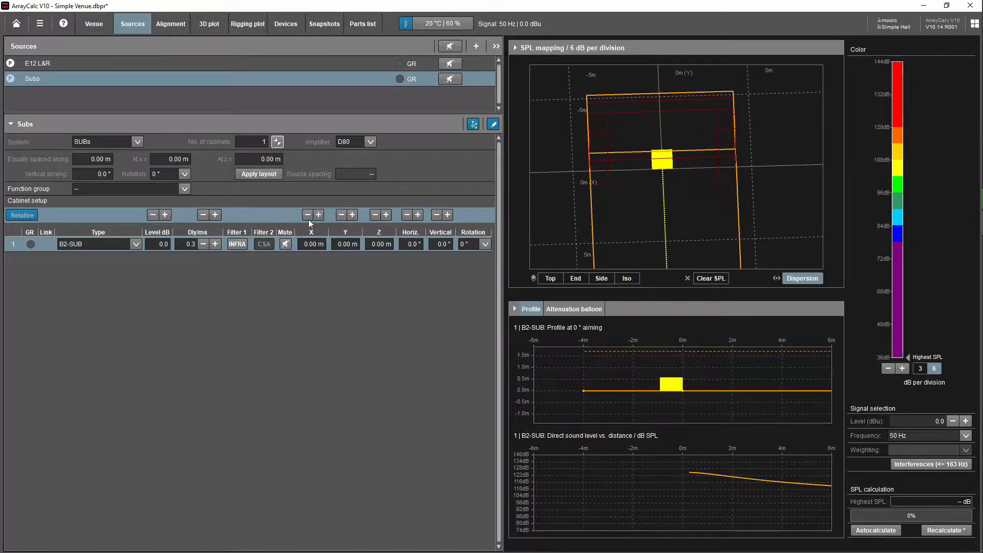
{"action": "left_click_drag", "start_coordinate": [535, 228], "coordinate": [581, 247]}
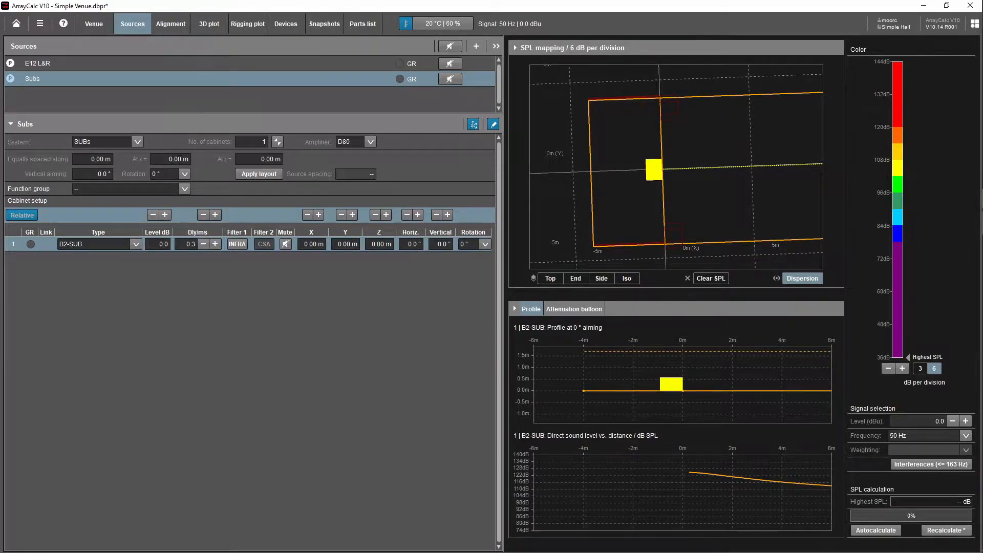
{"action": "key", "text": "Return"}
{"action": "left_click", "coordinate": [269, 176]}
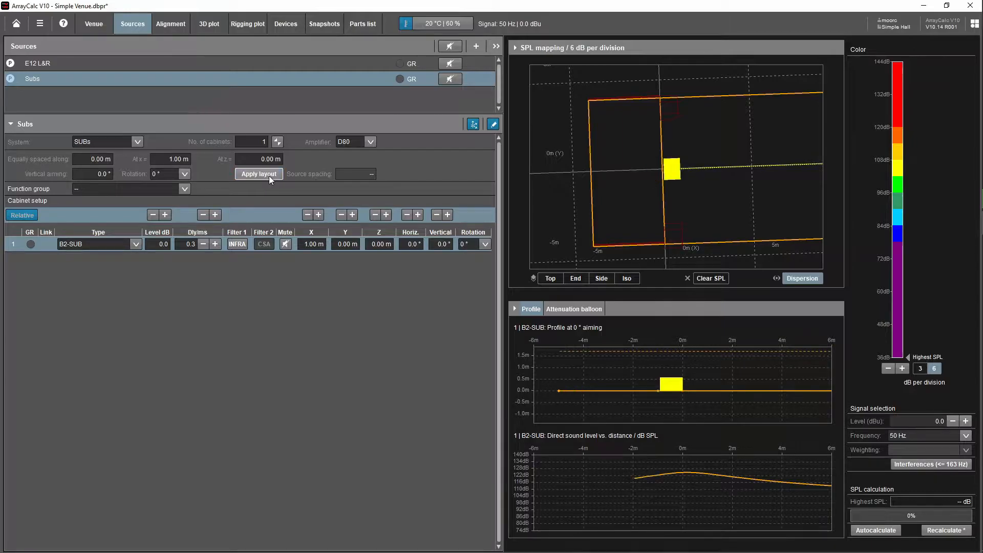
Mute the E12 L&R source and calculate the top-view SPL mapping of the Subs group with Broadband Pink noise.
{"action": "left_click_drag", "start_coordinate": [701, 214], "coordinate": [687, 176]}
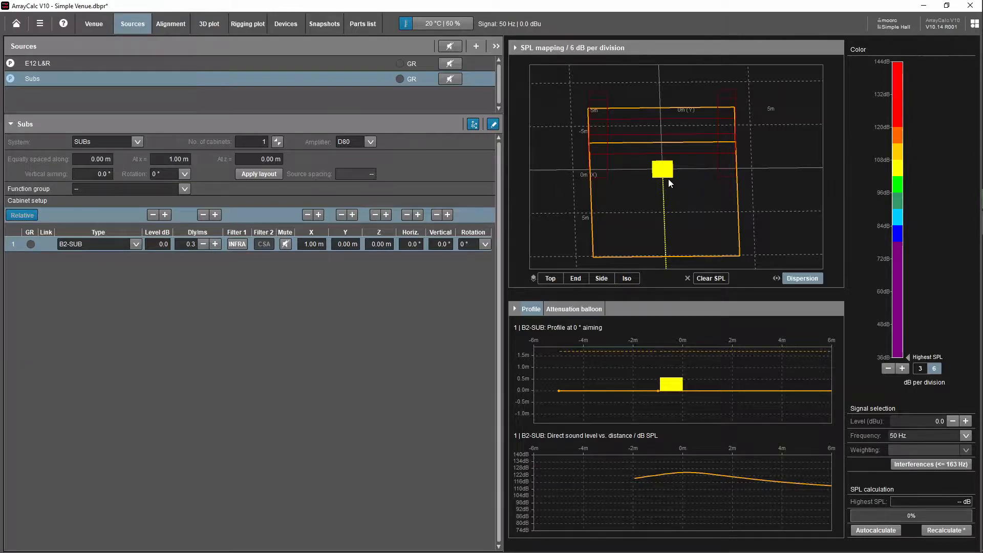
{"action": "left_click_drag", "start_coordinate": [670, 186], "coordinate": [682, 133]}
{"action": "scroll", "coordinate": [682, 133], "scroll_direction": "up", "scroll_amount": 2}
{"action": "scroll", "coordinate": [681, 134], "scroll_direction": "down", "scroll_amount": 6}
{"action": "left_click", "coordinate": [545, 278]}
{"action": "scroll", "coordinate": [674, 197], "scroll_direction": "up", "scroll_amount": 2}
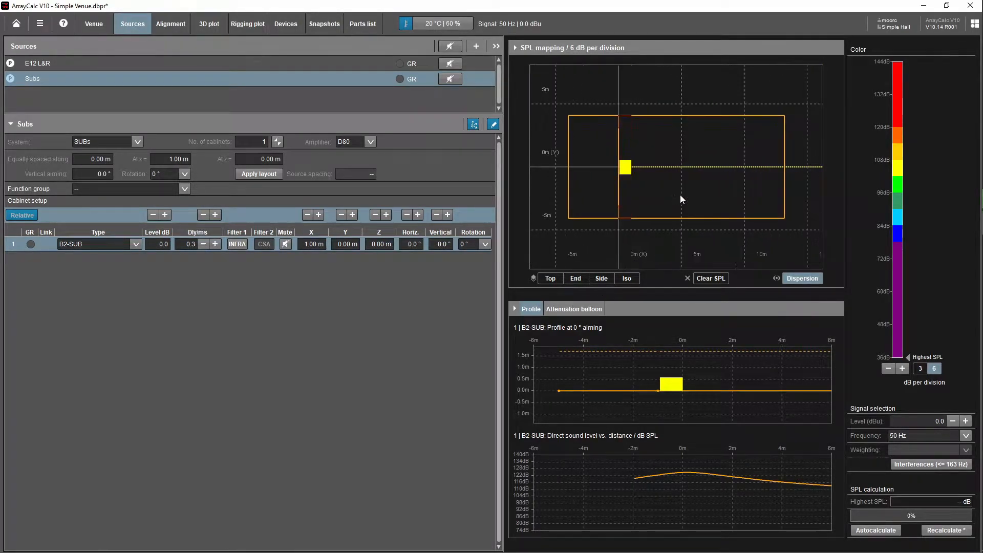
{"action": "left_click", "coordinate": [966, 435]}
{"action": "left_click", "coordinate": [917, 506]}
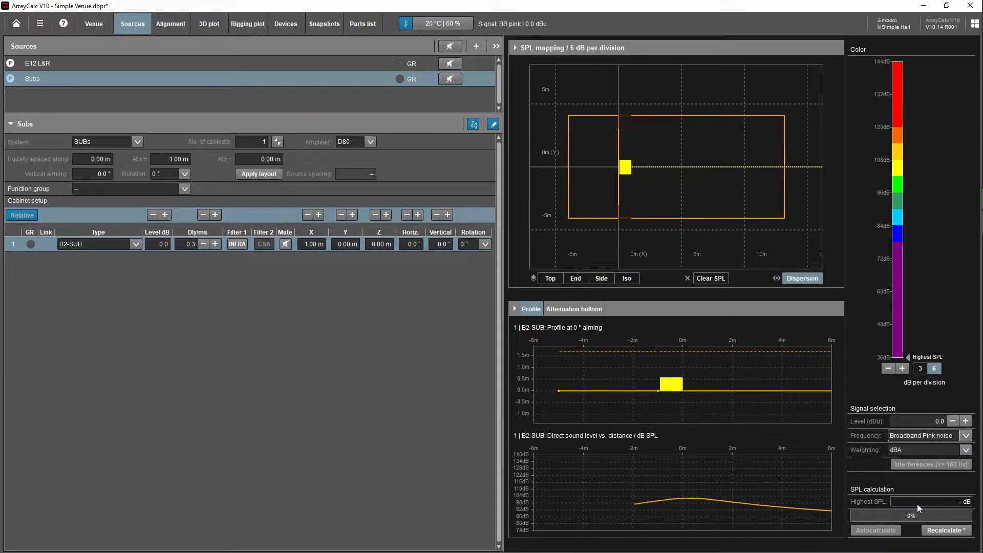
{"action": "left_click", "coordinate": [452, 63]}
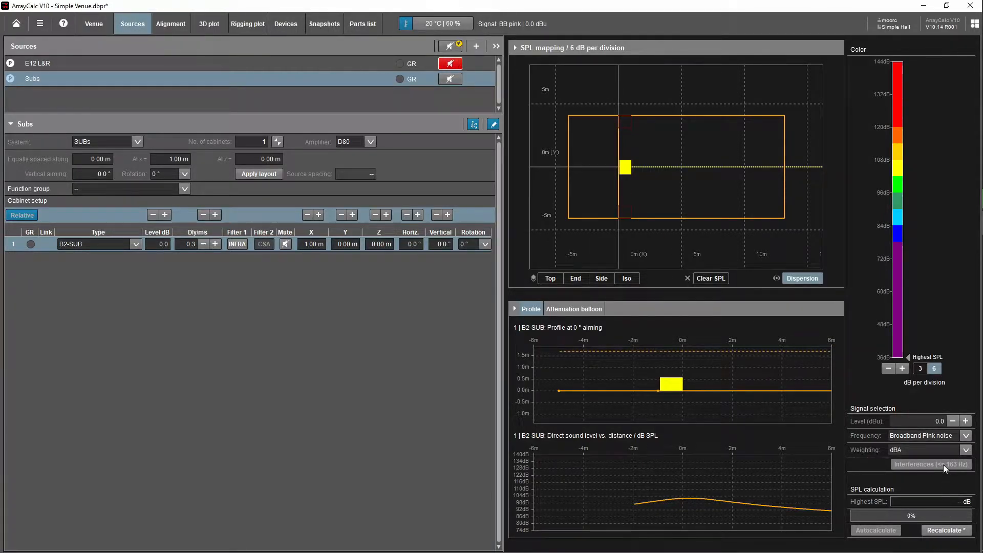
{"action": "left_click", "coordinate": [949, 530]}
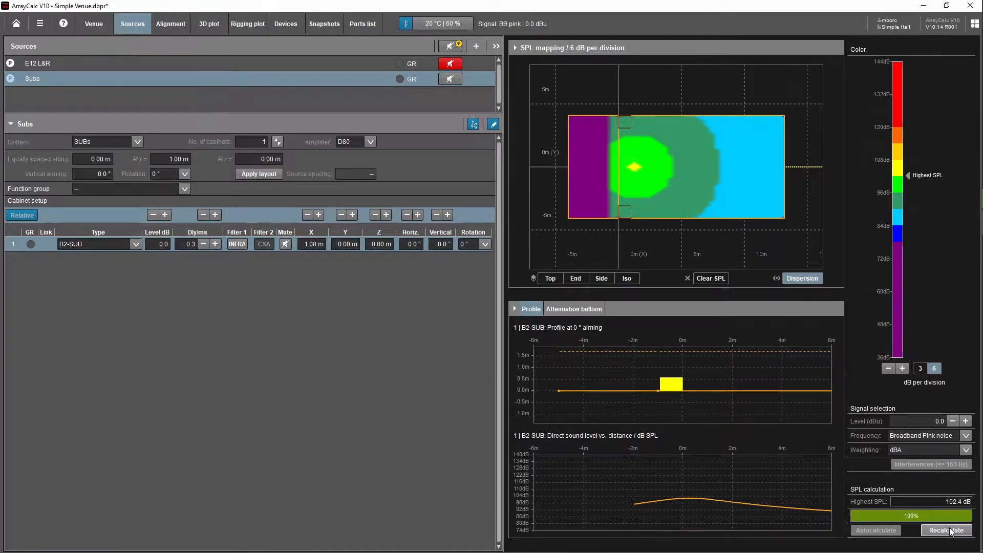
Shift the SPL colour scale downward until the loudest area around the subwoofer maps to red.
{"action": "left_click", "coordinate": [892, 368]}
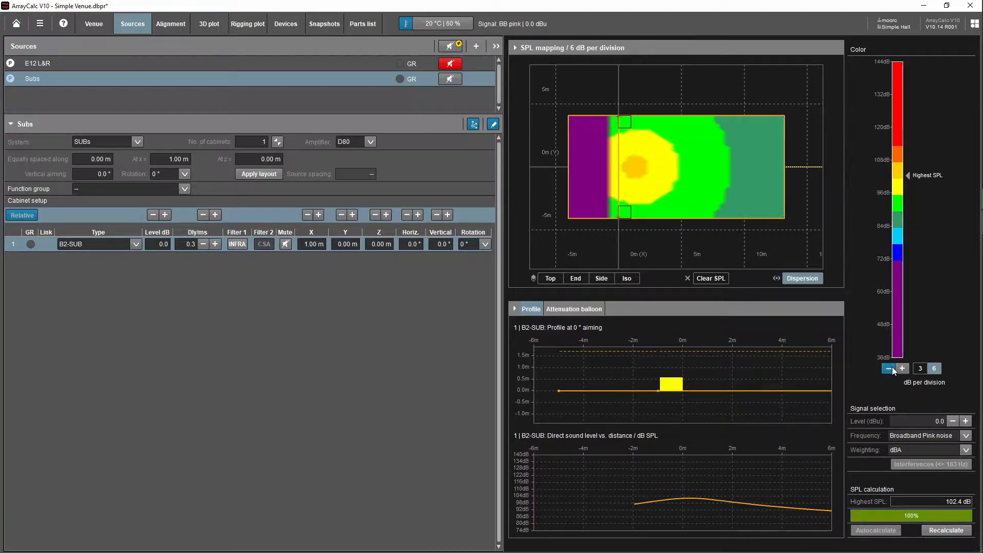
{"action": "left_click", "coordinate": [888, 371]}
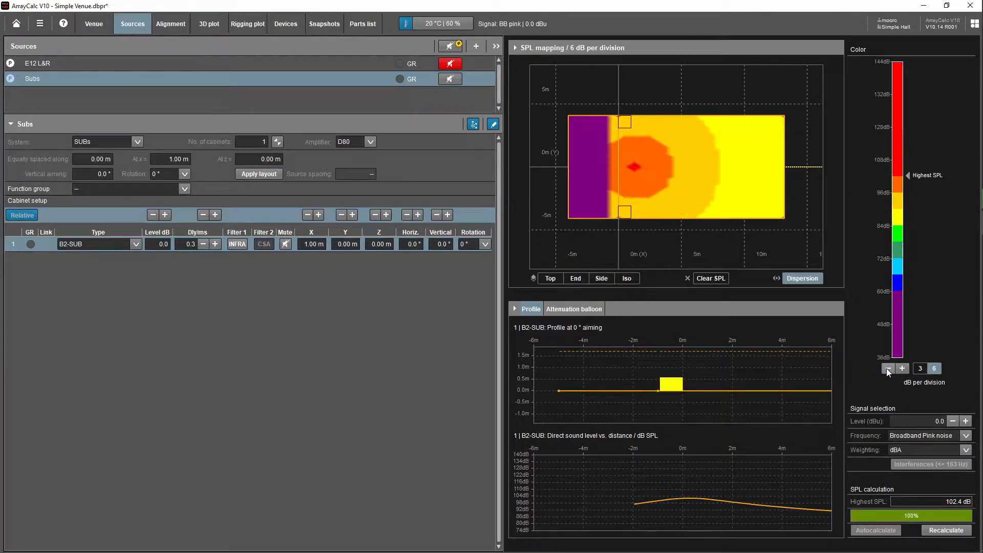
{"action": "left_click", "coordinate": [887, 368]}
{"action": "left_click", "coordinate": [901, 368]}
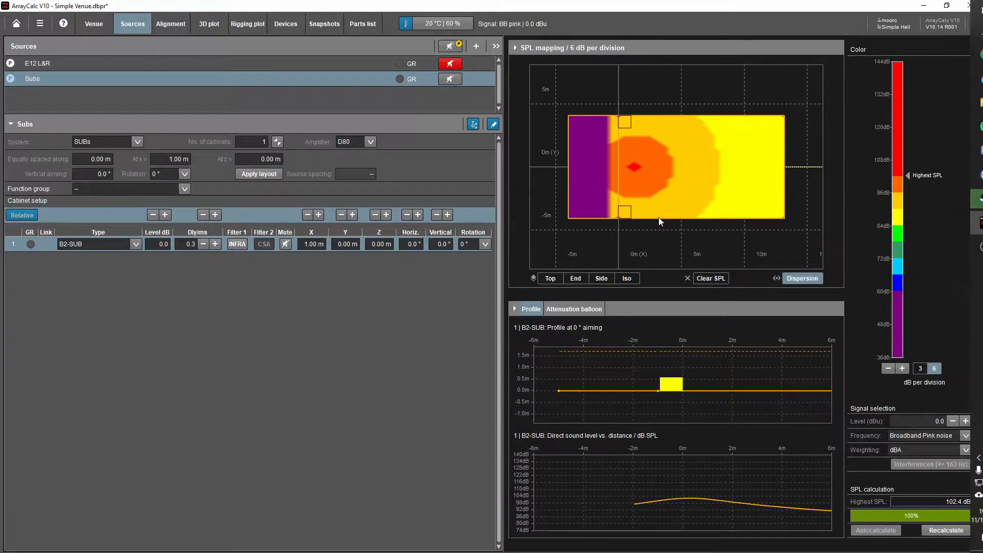
{"action": "mouse_move", "coordinate": [708, 206]}
{"action": "left_mouse_down"}
{"action": "mouse_move", "coordinate": [715, 164]}
{"action": "mouse_move", "coordinate": [703, 176]}
{"action": "mouse_move", "coordinate": [706, 205]}
{"action": "left_mouse_up"}
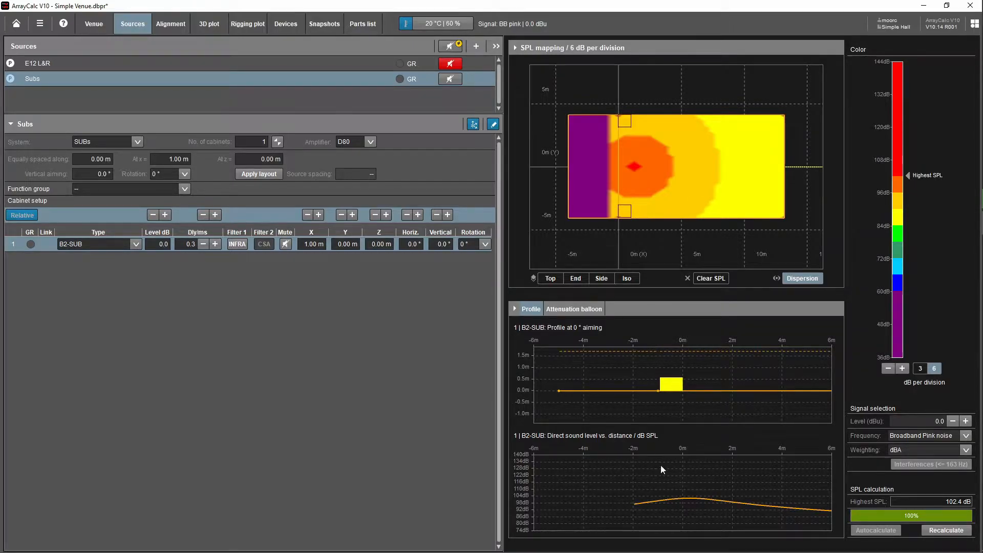
Clear the SPL mapping and add a new point source group named Sub 2.
{"action": "left_click", "coordinate": [711, 278]}
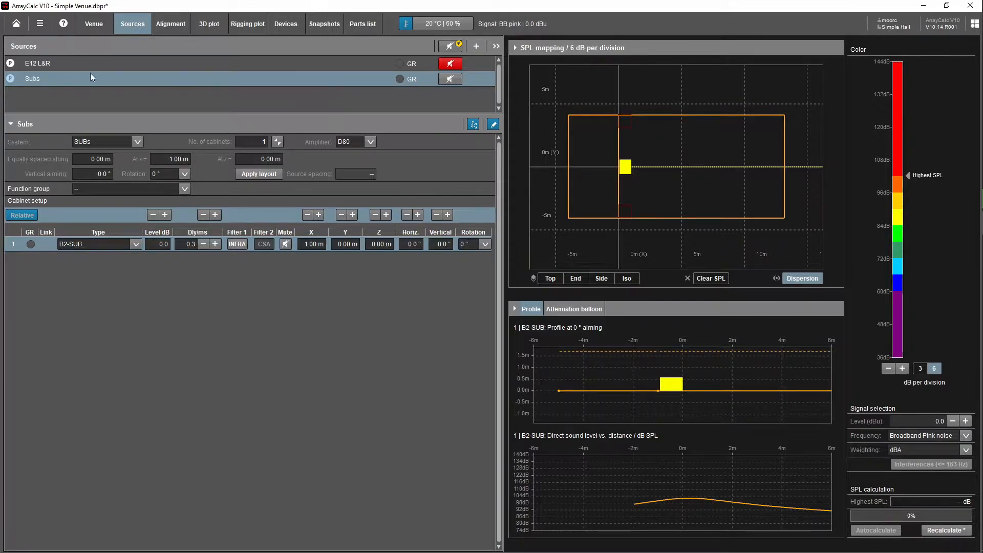
{"action": "left_click", "coordinate": [475, 47]}
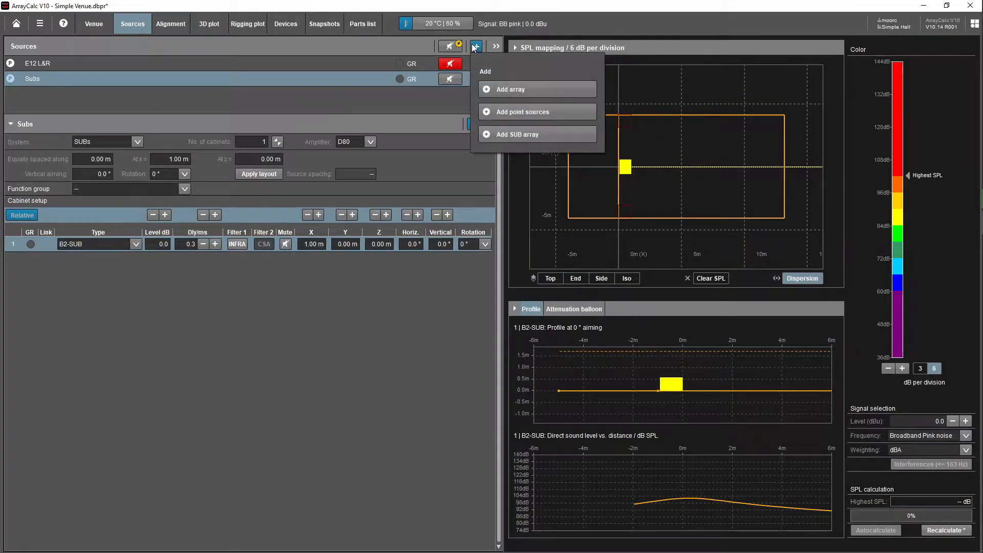
{"action": "left_click", "coordinate": [513, 112]}
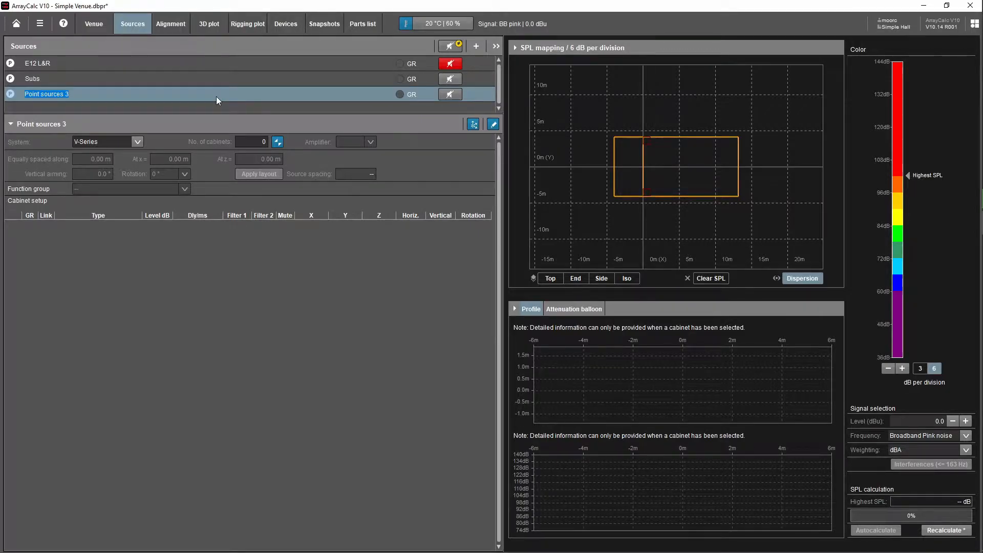
{"action": "type", "text": "Sub 2"}
Rename the Subs source group to B2.
{"action": "double_click", "coordinate": [163, 78]}
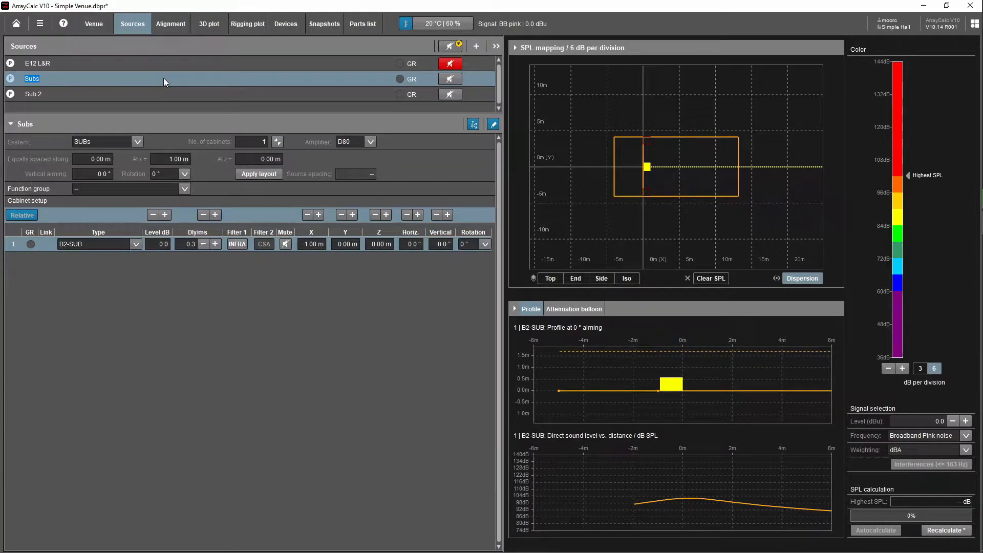
{"action": "key", "text": "BackSpace"}
{"action": "left_click", "coordinate": [161, 93]}
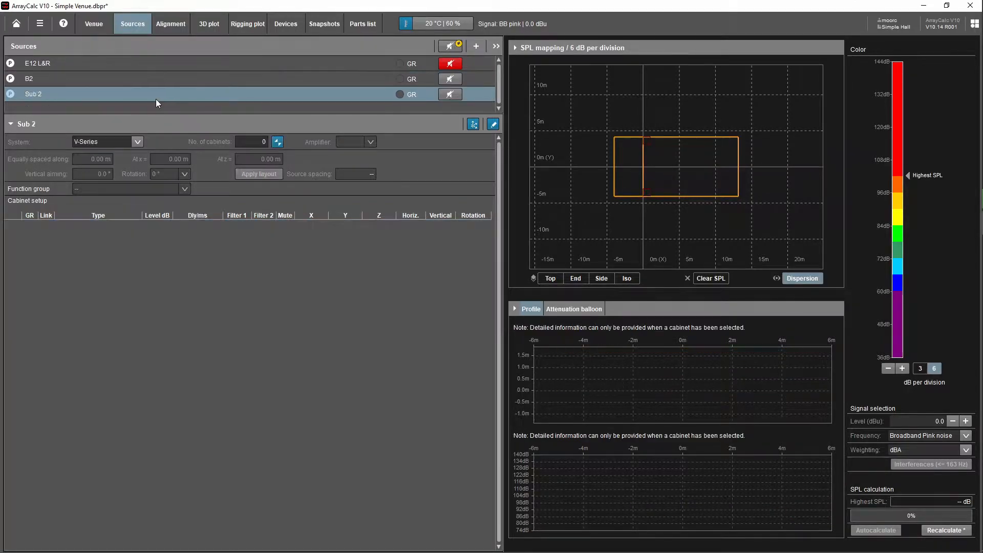
Set the Sub 2 group's system to SUBs with two cabinets.
{"action": "left_click", "coordinate": [137, 141]}
{"action": "left_click", "coordinate": [101, 191]}
{"action": "left_click", "coordinate": [267, 142]}
{"action": "type", "text": "2"}
{"action": "key", "text": "Return"}
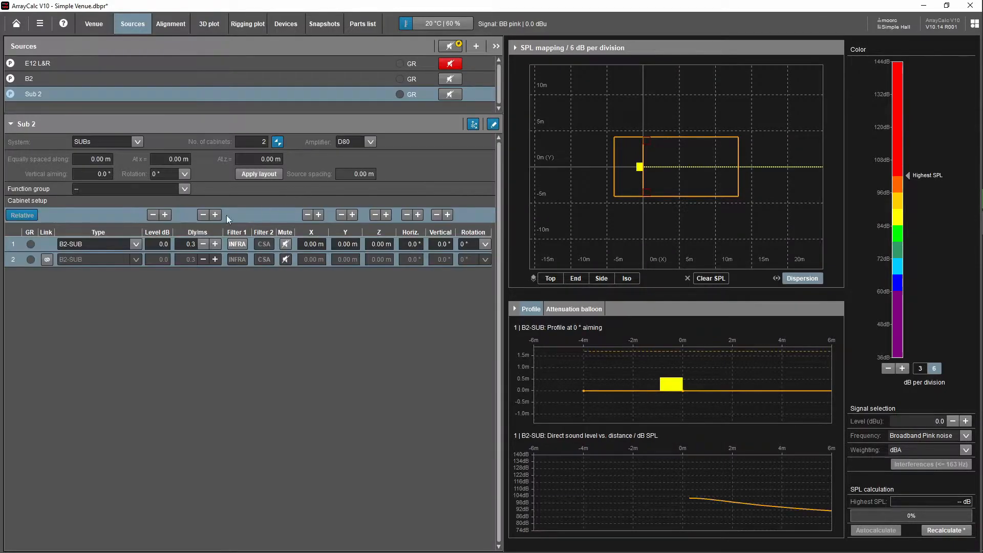
Change the cabinet type of the Sub 2 group to B6-SUB.
{"action": "left_click", "coordinate": [136, 243]}
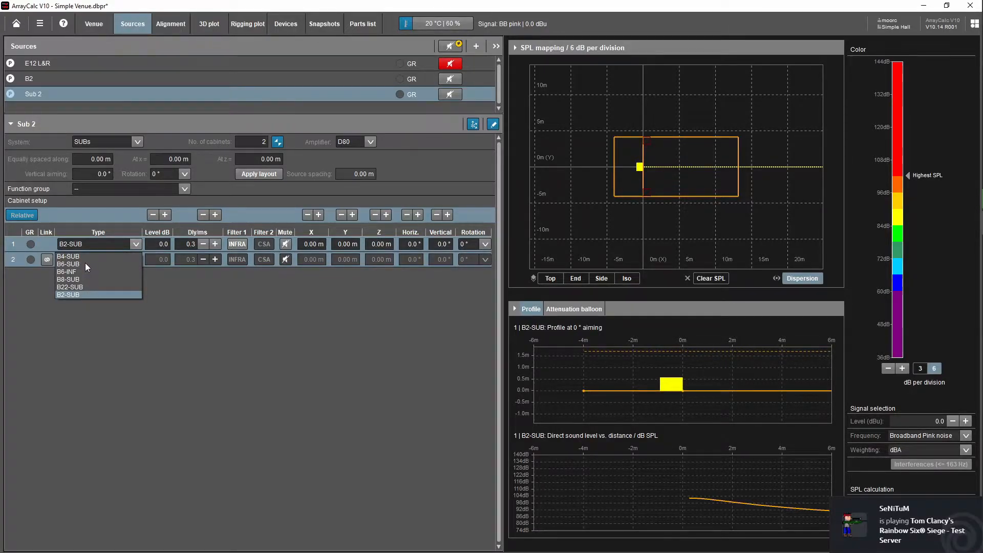
{"action": "left_click", "coordinate": [86, 262]}
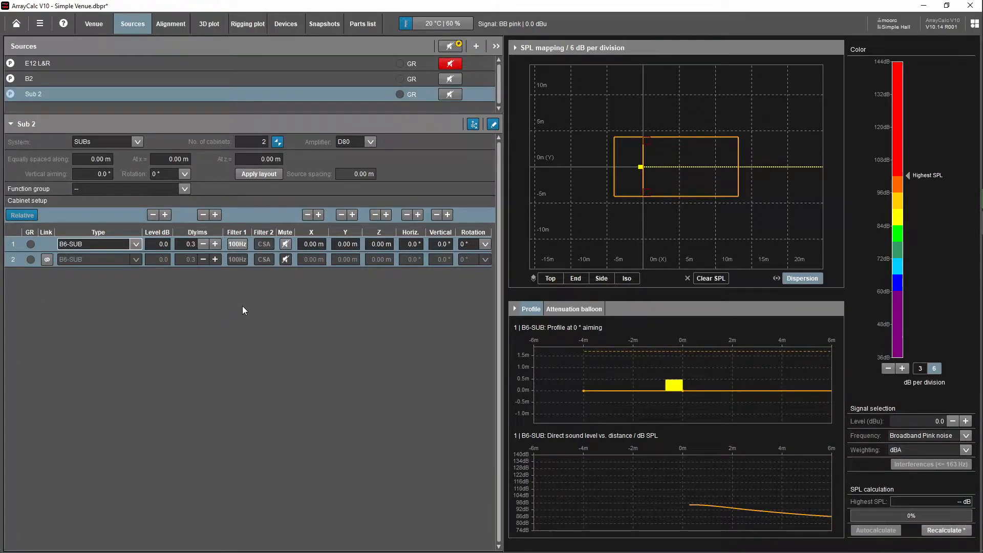
{"action": "left_click", "coordinate": [136, 244]}
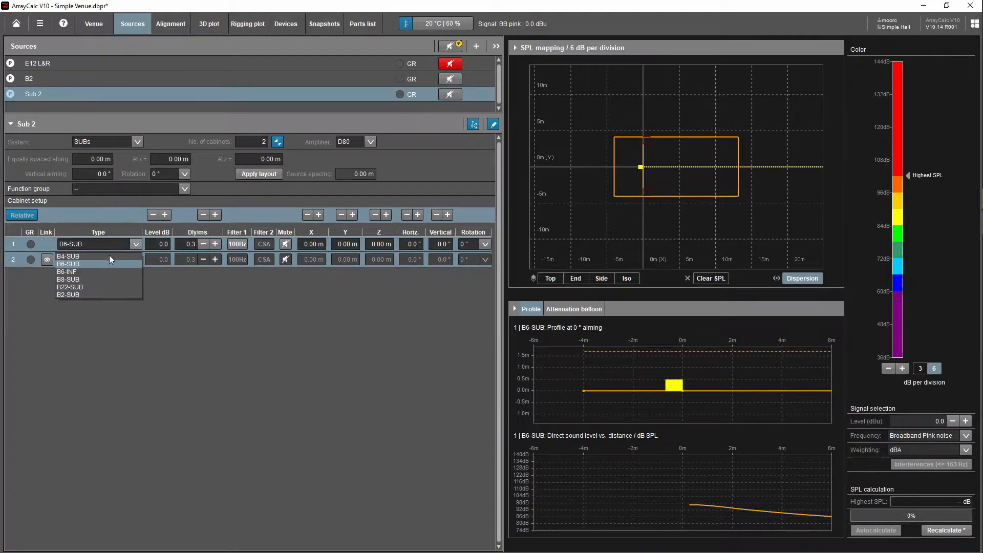
{"action": "left_click", "coordinate": [137, 244]}
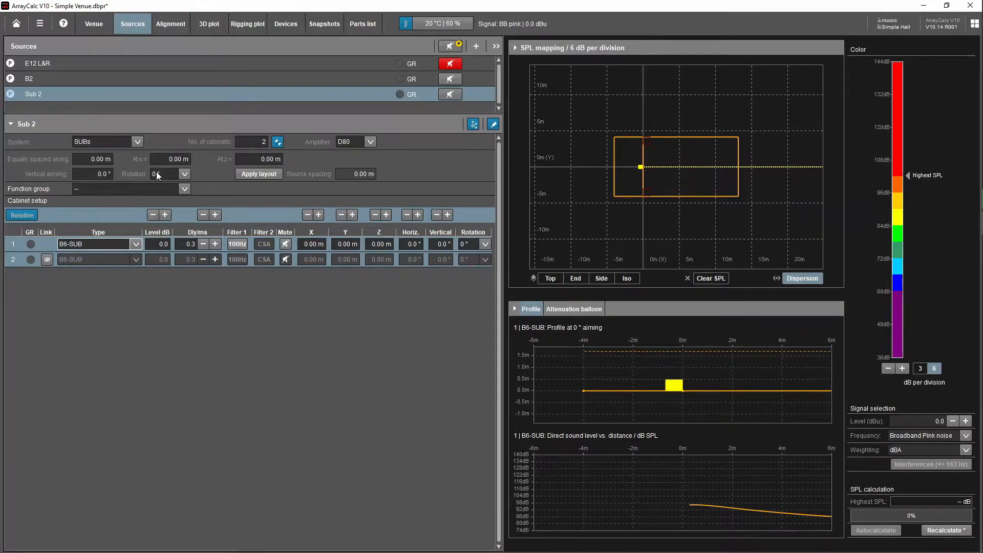
Apply a Sub 2 layout at x = 1.00 m with the cabinets equally spaced along 3.00 m.
{"action": "left_click", "coordinate": [170, 159]}
{"action": "type", "text": "1"}
{"action": "key", "text": "Delete"}
{"action": "key", "text": "Return"}
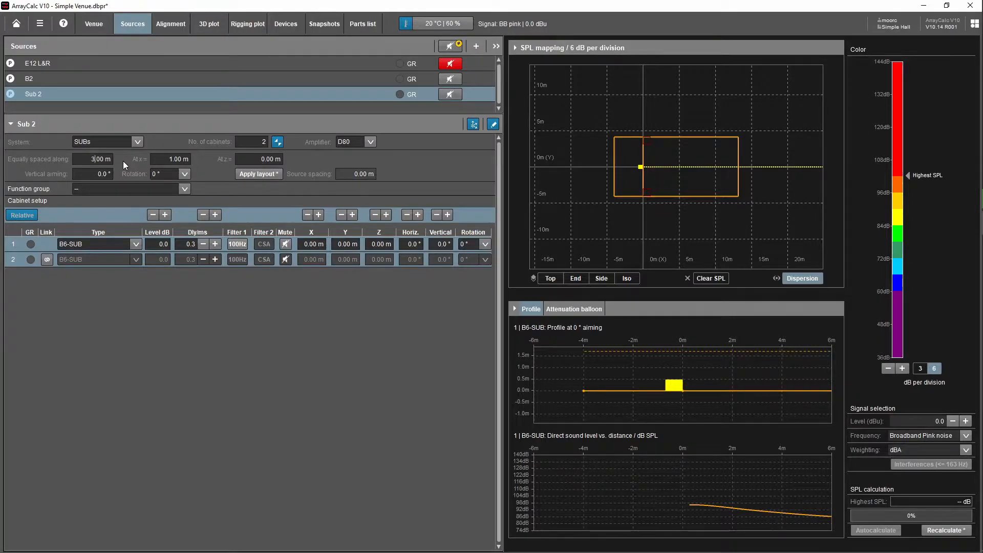
{"action": "left_click", "coordinate": [260, 175]}
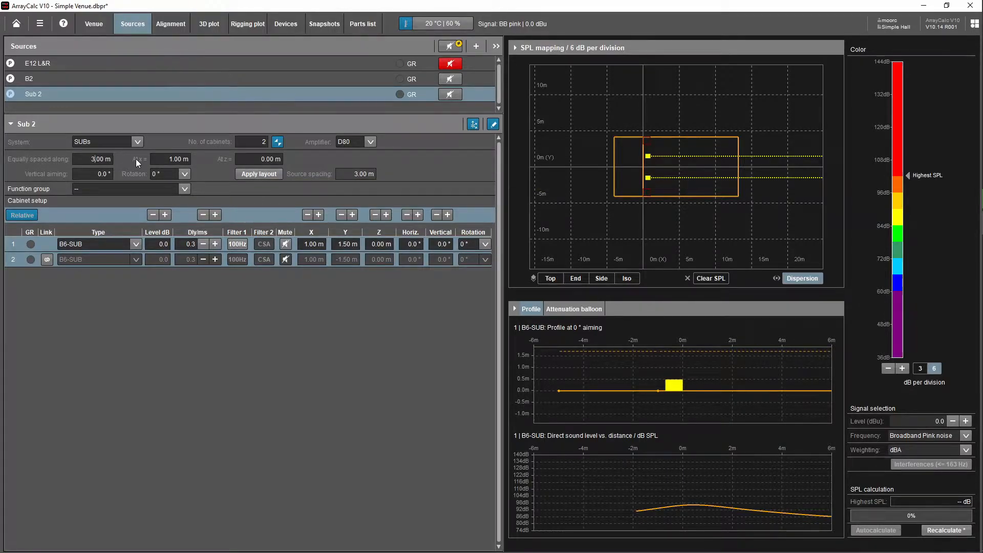
Try a Sub 2 layout with the cabinets equally spaced along 3.50 m.
{"action": "key", "text": "BackSpace"}
{"action": "type", "text": "3.5"}
{"action": "key", "text": "Return"}
{"action": "left_click", "coordinate": [265, 175]}
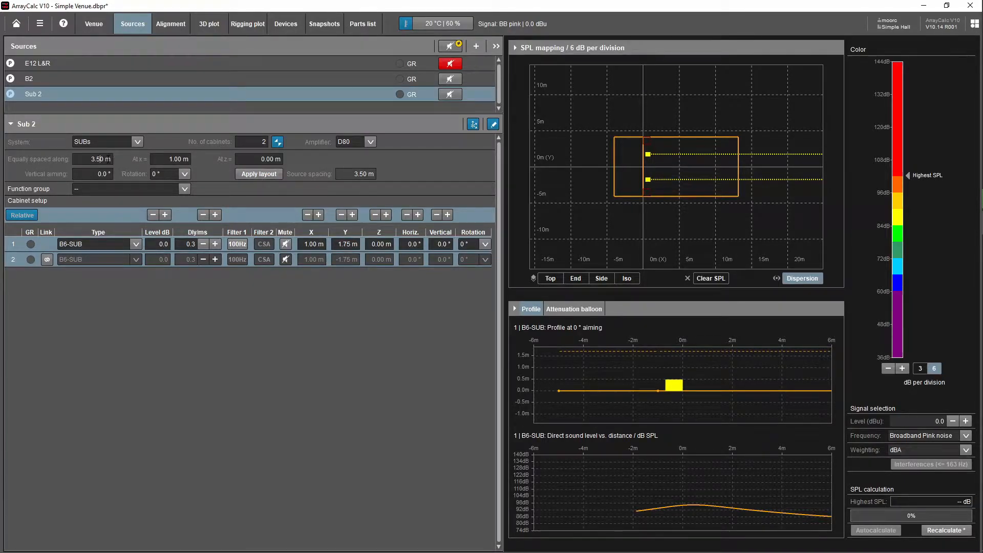
Set the Sub 2 cabinets to be equally spaced along 4.00 m and apply the layout.
{"action": "key", "text": "Delete"}
{"action": "type", "text": "4"}
{"action": "left_click", "coordinate": [266, 175]}
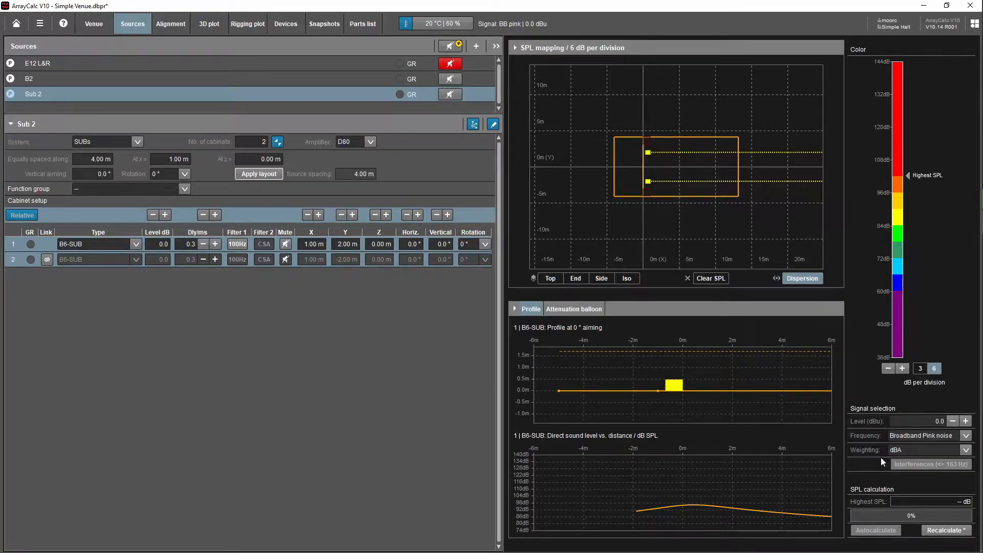
Mute the B2 source, recalculate the SPL map for Sub 2 alone and shift the colour scale down one increment.
{"action": "left_click", "coordinate": [449, 83]}
{"action": "left_click", "coordinate": [942, 532]}
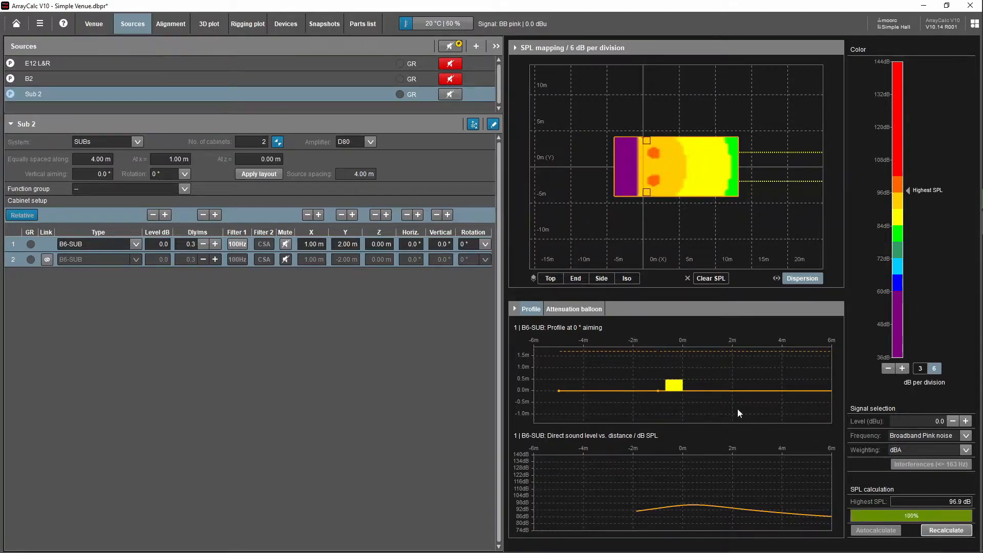
{"action": "scroll", "coordinate": [687, 156], "scroll_direction": "up", "scroll_amount": 5}
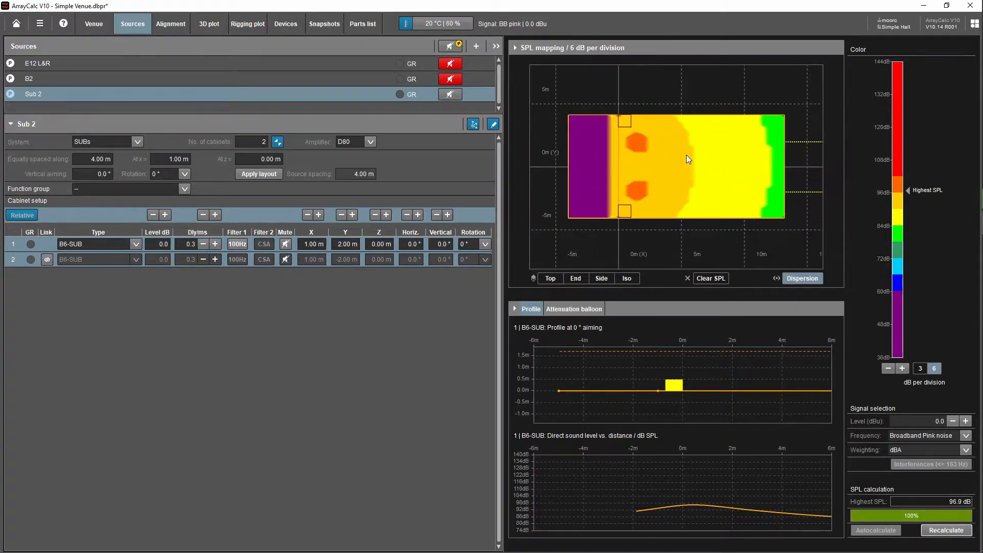
{"action": "scroll", "coordinate": [687, 154], "scroll_direction": "down", "scroll_amount": 1}
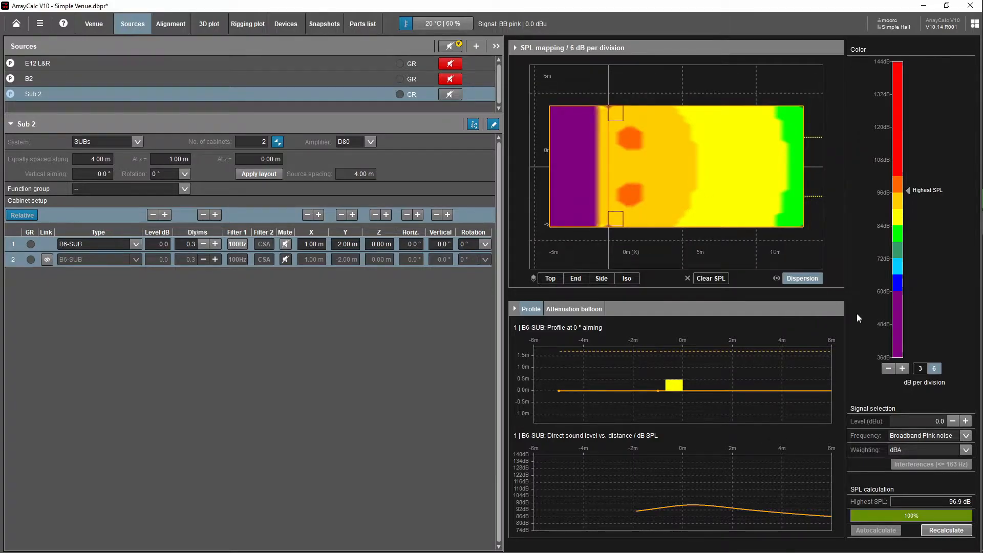
{"action": "left_click", "coordinate": [886, 367]}
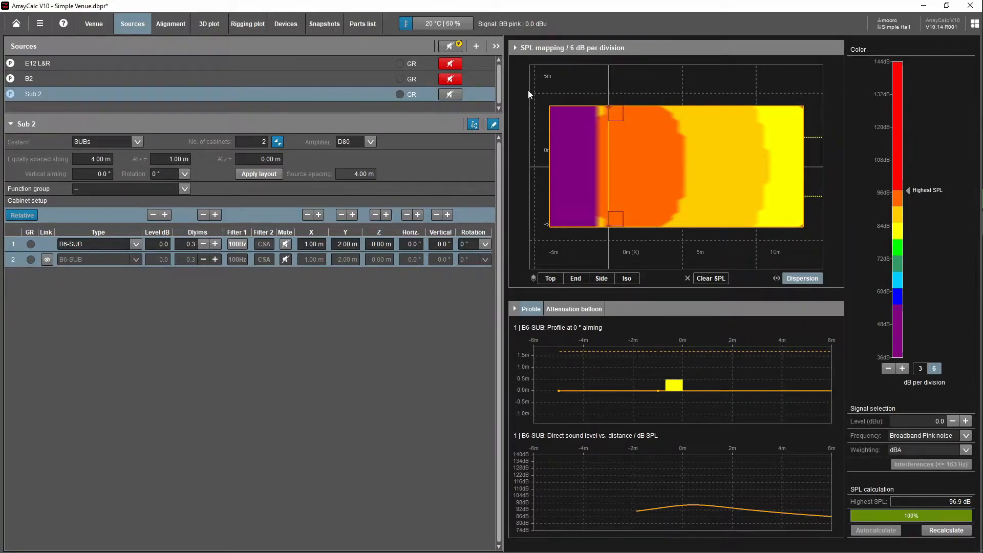
Unmute E12 L&R and calculate its combined SPL map with Sub 2 in an enlarged 3D plot.
{"action": "left_click", "coordinate": [448, 64]}
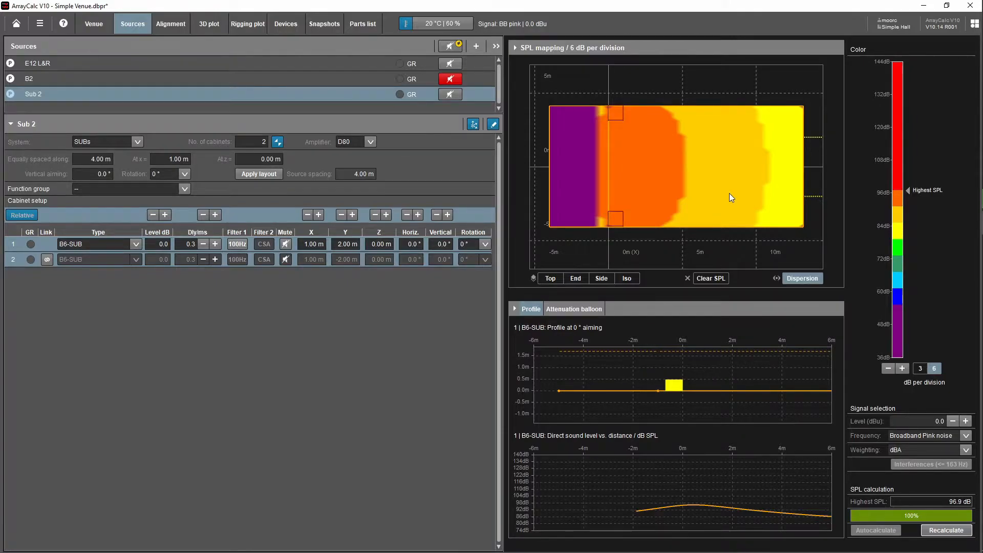
{"action": "mouse_move", "coordinate": [733, 186]}
{"action": "left_mouse_down"}
{"action": "mouse_move", "coordinate": [720, 159]}
{"action": "mouse_move", "coordinate": [737, 186]}
{"action": "left_mouse_up"}
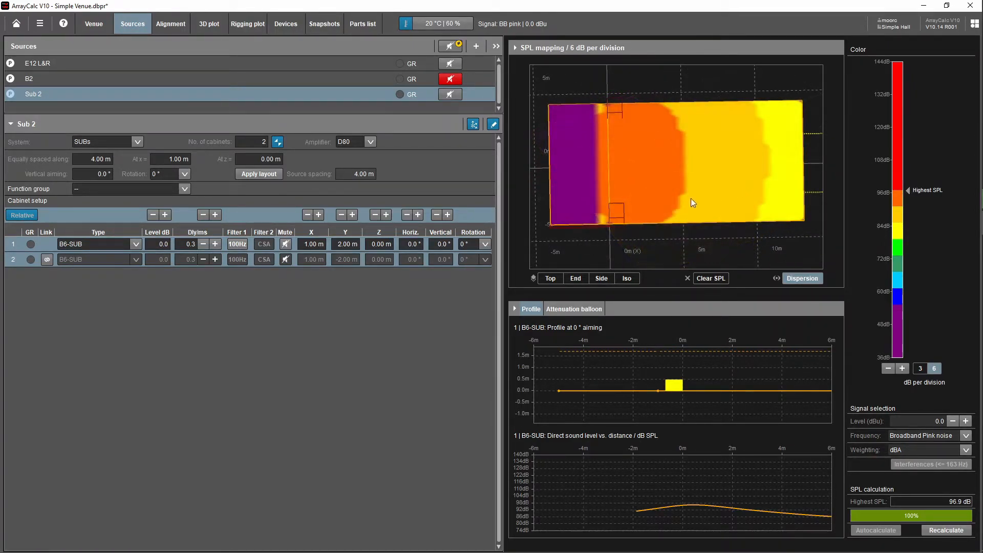
{"action": "left_click", "coordinate": [208, 24]}
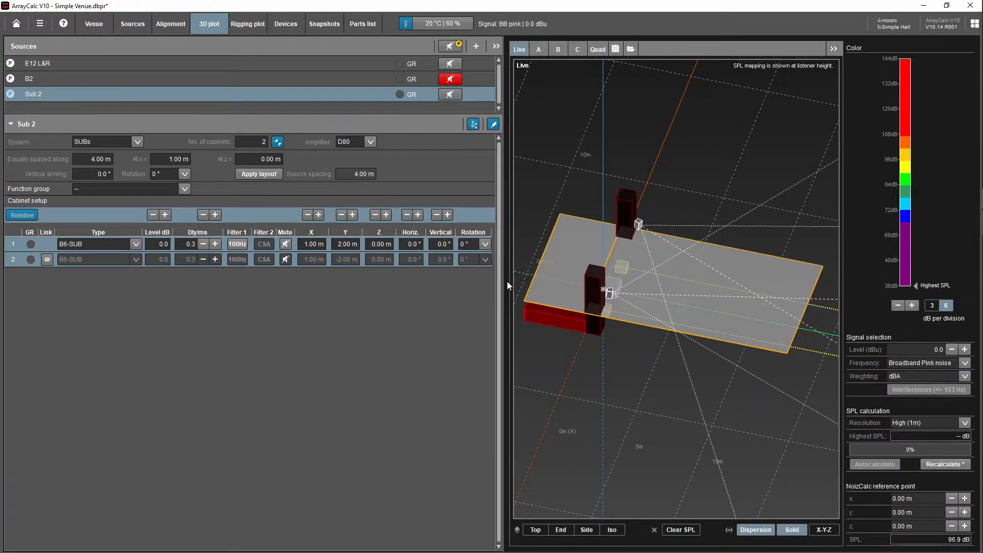
{"action": "left_click_drag", "start_coordinate": [509, 282], "coordinate": [187, 277]}
{"action": "left_click_drag", "start_coordinate": [429, 241], "coordinate": [490, 248]}
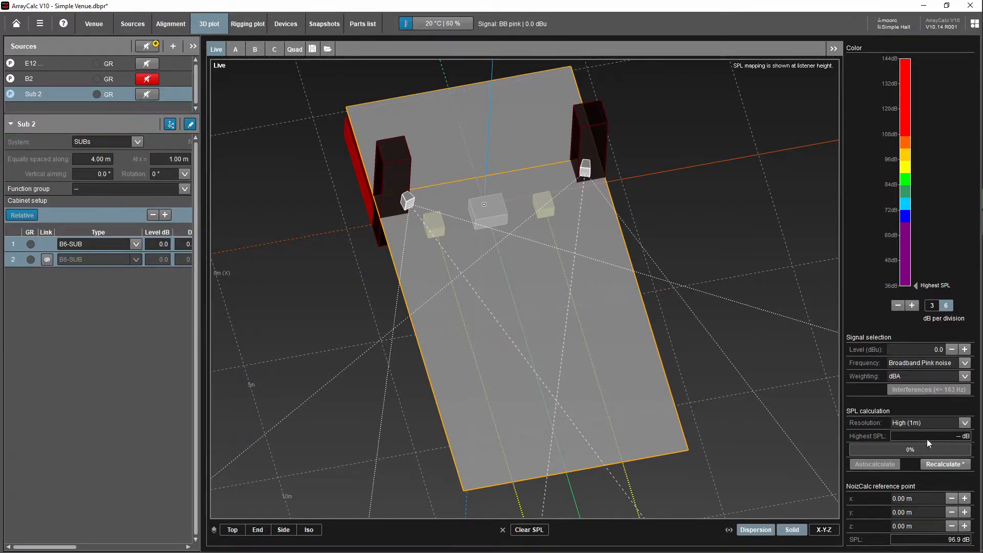
{"action": "left_click", "coordinate": [932, 461]}
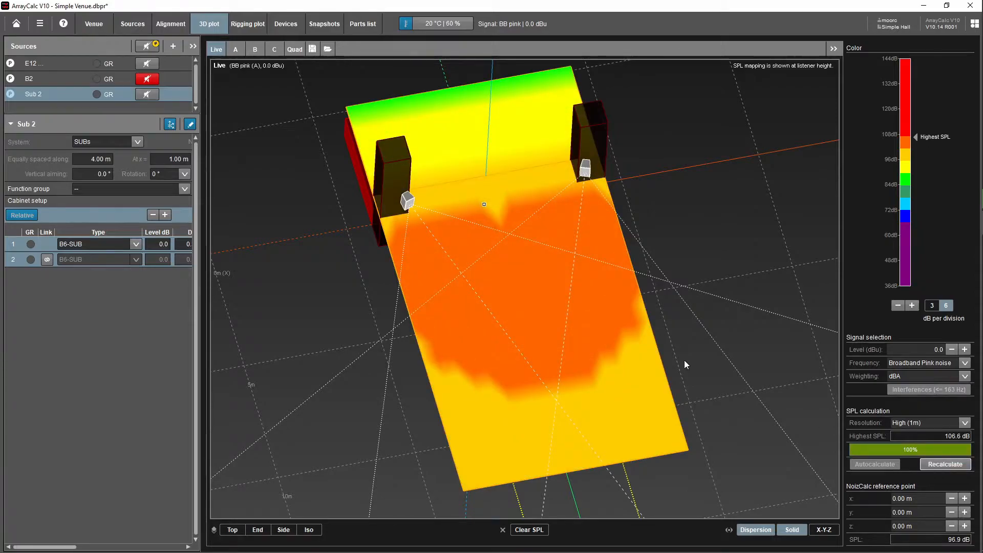
{"action": "left_click_drag", "start_coordinate": [594, 323], "coordinate": [573, 321]}
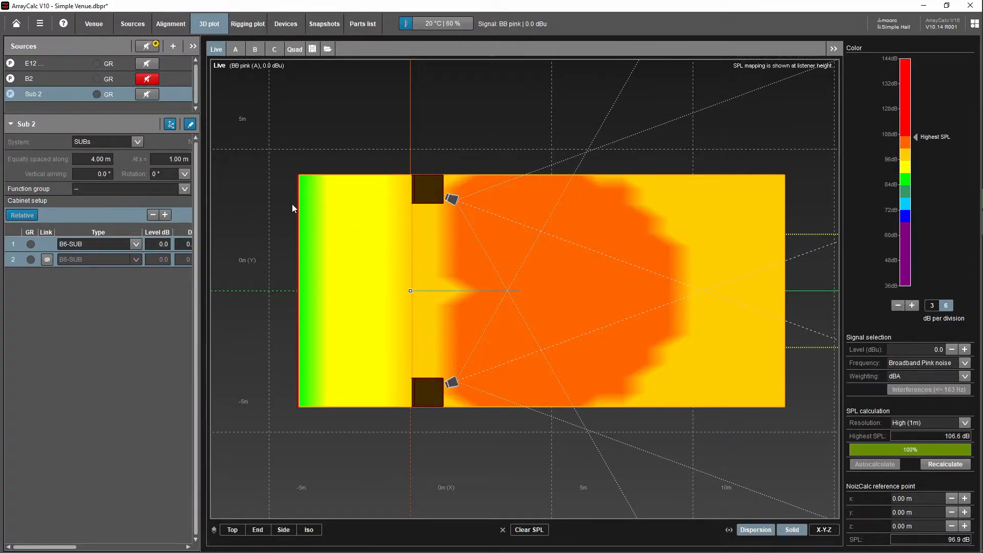
Mute E12 L&R, recalculate the SPL map for Sub 2 alone and lower the colour scale until orange covers the area nearest the subs.
{"action": "left_click", "coordinate": [154, 63]}
{"action": "left_click", "coordinate": [947, 464]}
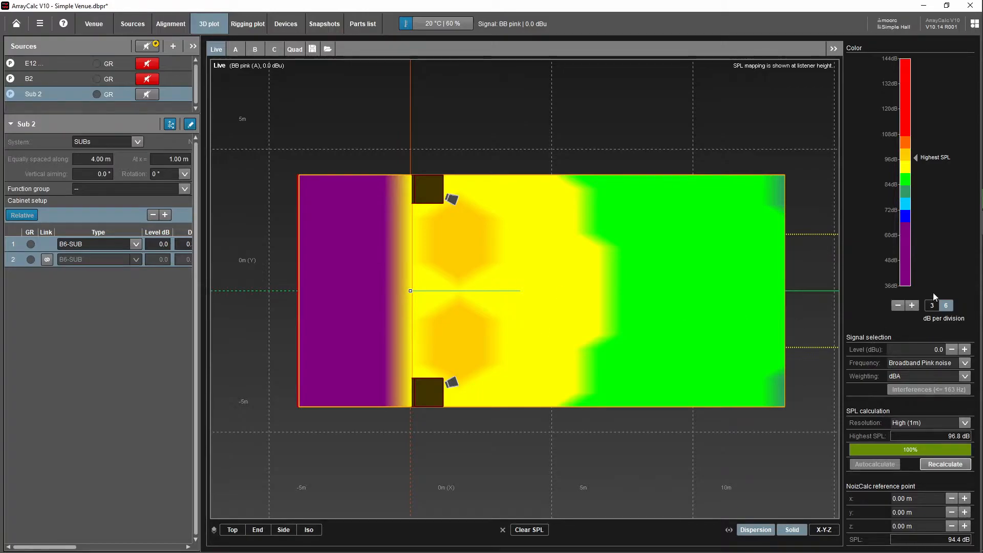
{"action": "left_click", "coordinate": [897, 307]}
{"action": "left_click", "coordinate": [895, 309]}
{"action": "left_click", "coordinate": [895, 309]}
{"action": "left_click", "coordinate": [896, 310]}
{"action": "left_click", "coordinate": [895, 310]}
{"action": "left_click", "coordinate": [895, 309]}
{"action": "left_click", "coordinate": [896, 309]}
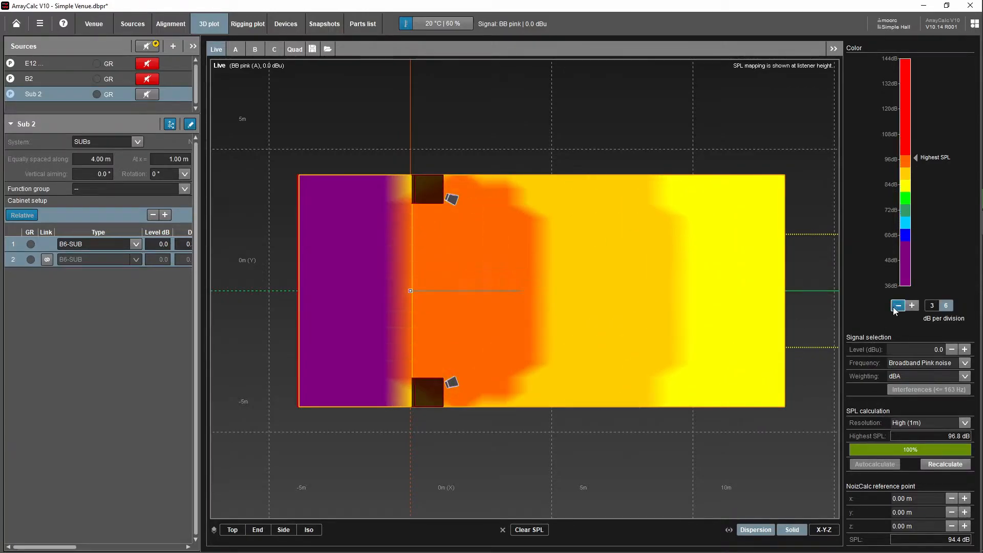
{"action": "left_click", "coordinate": [895, 309]}
{"action": "left_click", "coordinate": [895, 310]}
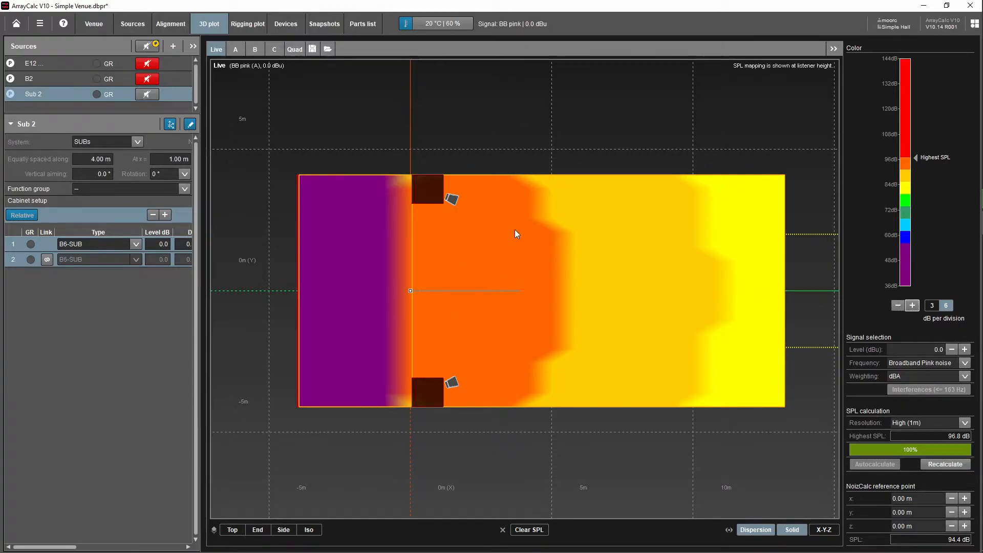
Unmute E12 L&R, recalculate its SPL map combined with Sub 2 and raise the colour scale until no red remains.
{"action": "left_click", "coordinate": [147, 63]}
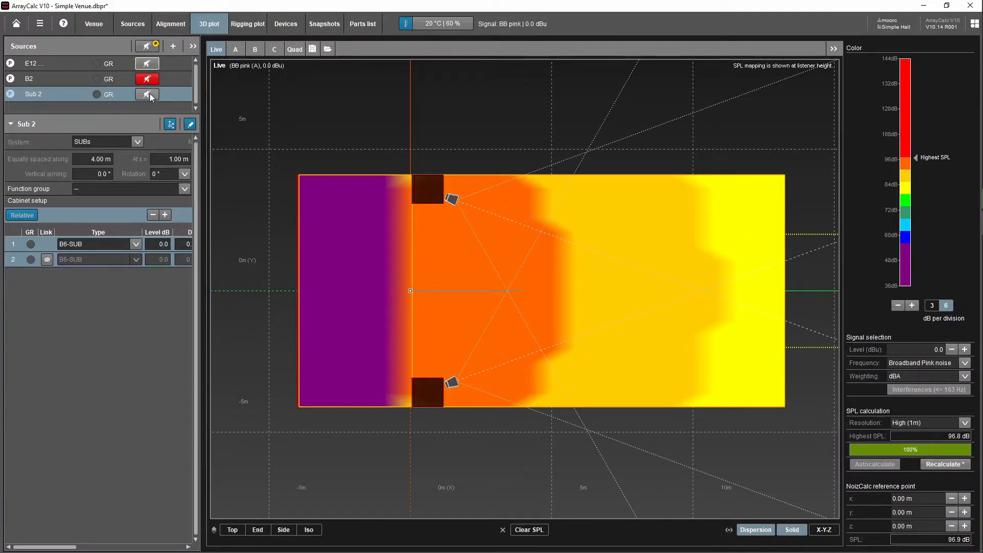
{"action": "left_click", "coordinate": [945, 464]}
{"action": "left_click", "coordinate": [912, 306]}
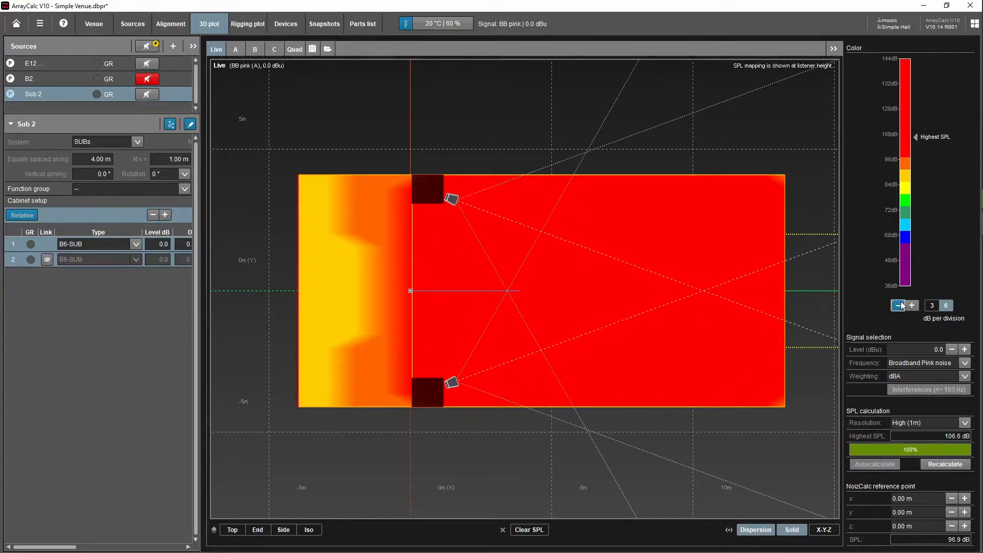
{"action": "left_click", "coordinate": [915, 307]}
{"action": "left_click", "coordinate": [915, 307]}
{"action": "left_click", "coordinate": [916, 307]}
{"action": "left_click", "coordinate": [915, 308]}
{"action": "left_click", "coordinate": [916, 307]}
{"action": "left_click", "coordinate": [916, 307]}
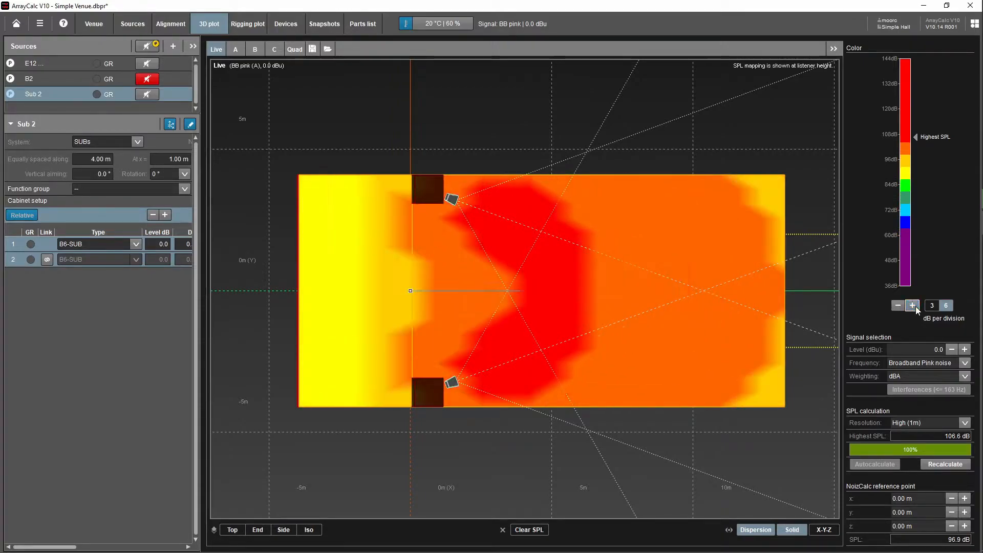
{"action": "left_click", "coordinate": [916, 307]}
{"action": "left_click", "coordinate": [916, 307]}
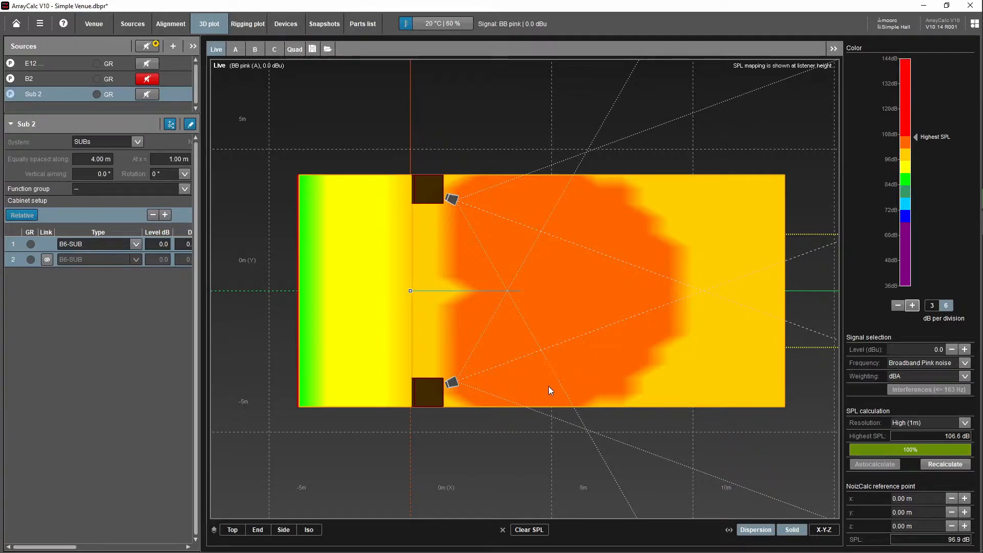
{"action": "left_click_drag", "start_coordinate": [539, 400], "coordinate": [523, 363]}
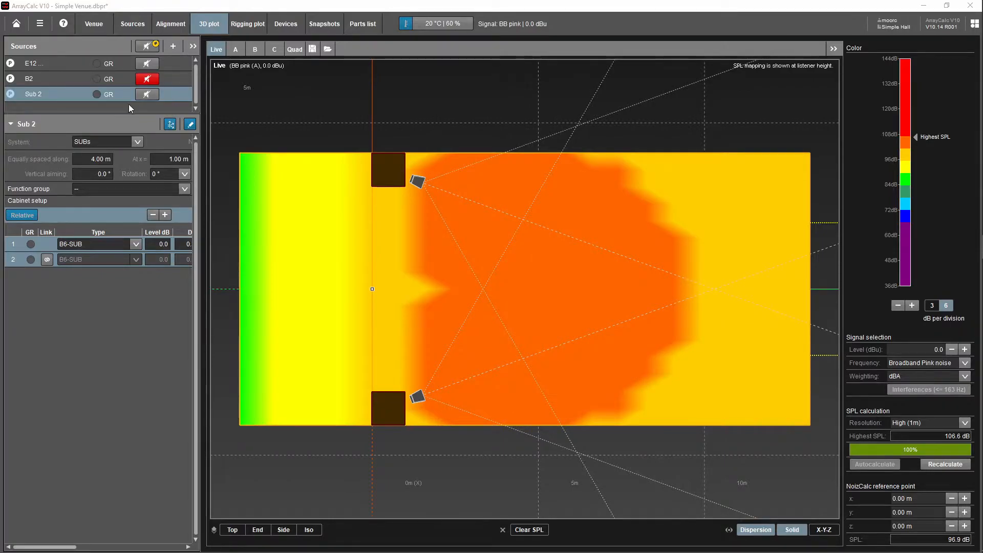
Rename the Sub 2 source group as B6 x2.
{"action": "double_click", "coordinate": [43, 96]}
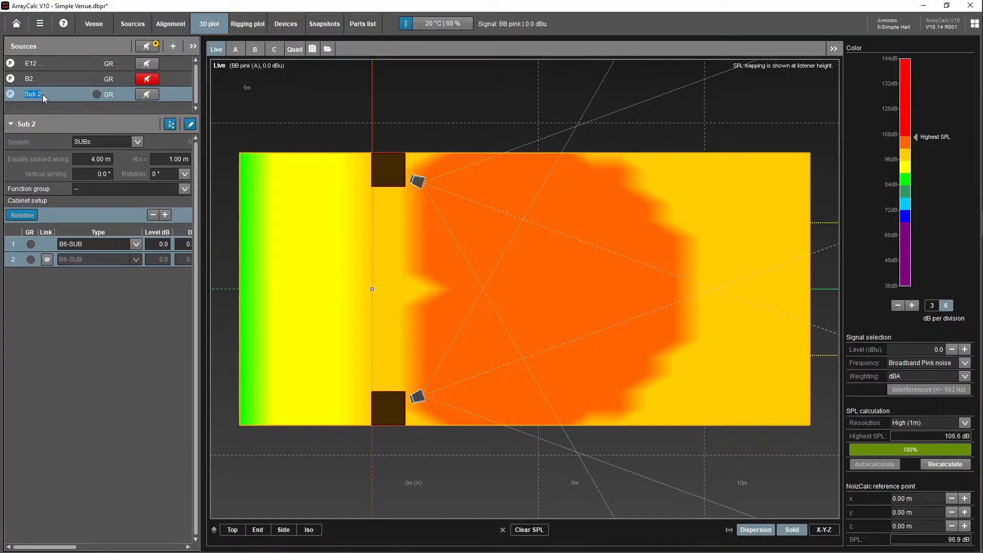
{"action": "type", "text": "B6 x2"}
{"action": "key", "text": "Return"}
Mute B6 x2, unmute B2 and recalculate the SPL map for E12 L&R combined with B2.
{"action": "left_click", "coordinate": [155, 97]}
{"action": "left_click", "coordinate": [150, 78]}
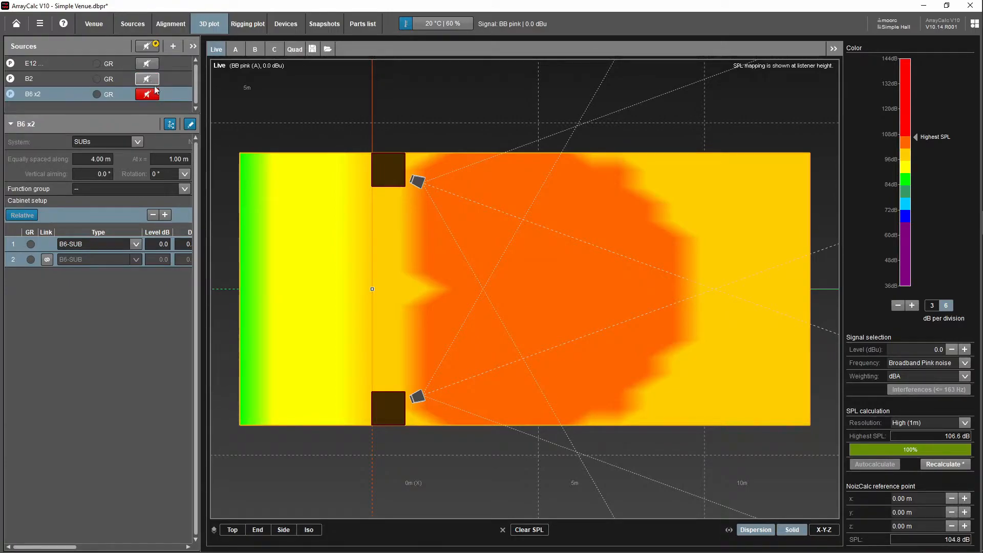
{"action": "left_click", "coordinate": [943, 465]}
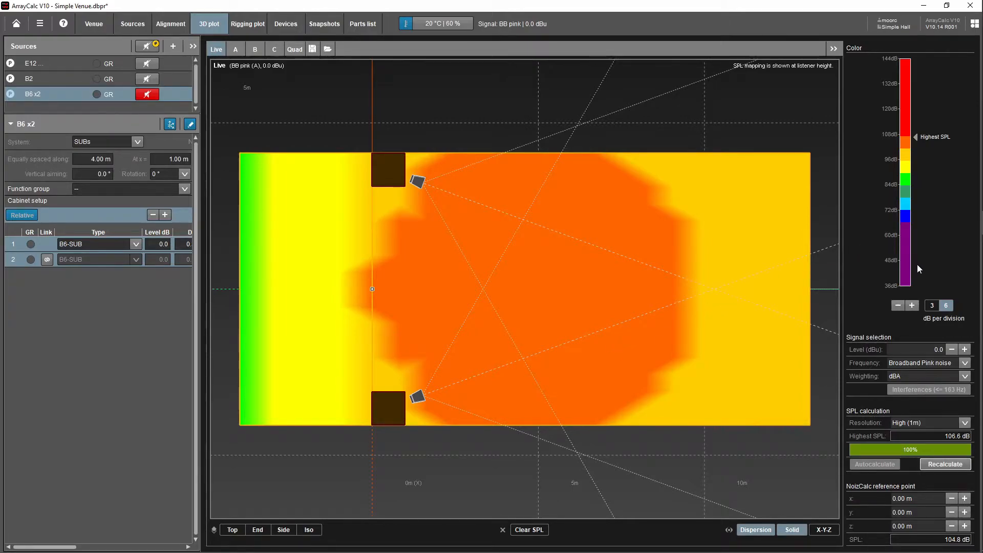
{"action": "left_click", "coordinate": [898, 305]}
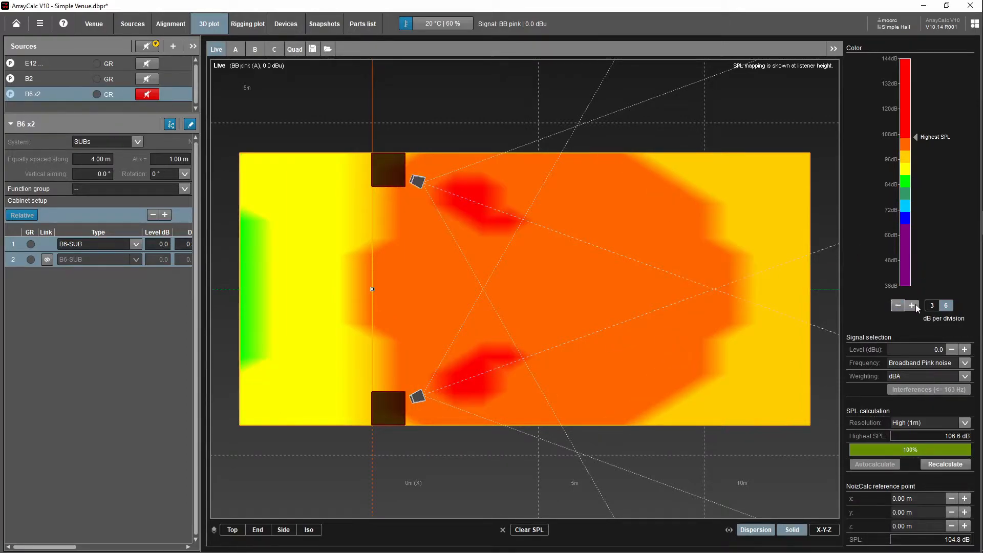
{"action": "left_click", "coordinate": [913, 306]}
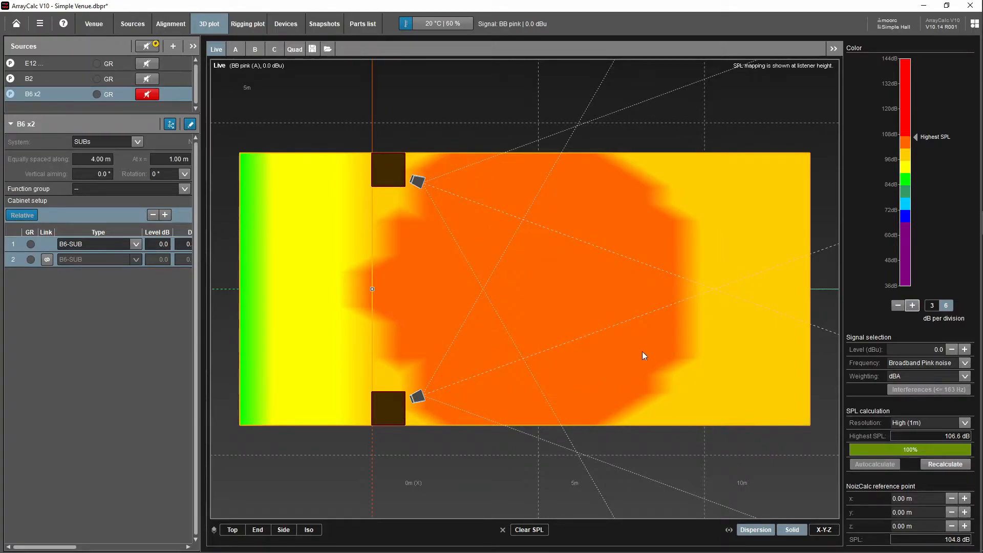
Mute E12 L&R and recalculate the SPL map to check the coverage of B2 alone.
{"action": "left_click", "coordinate": [148, 63]}
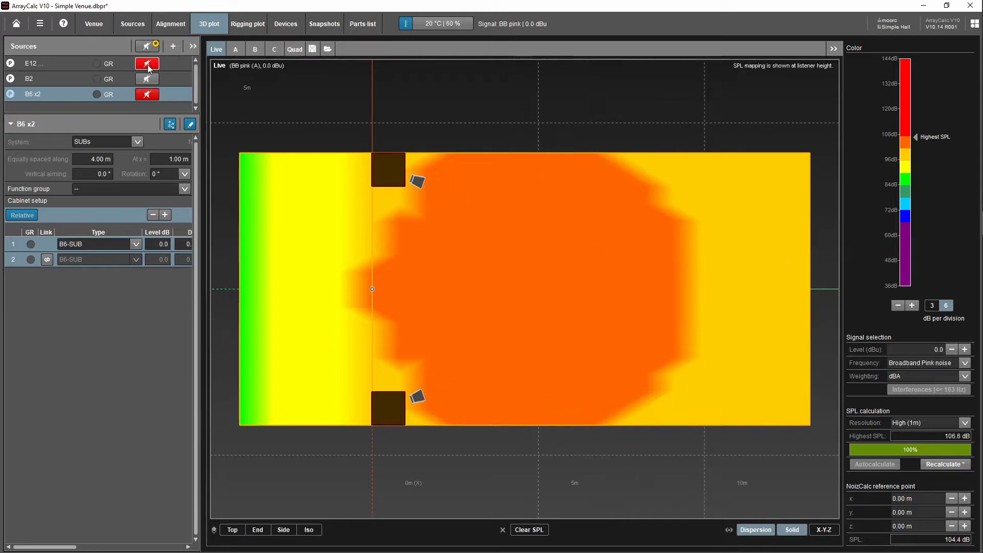
{"action": "left_click", "coordinate": [947, 465]}
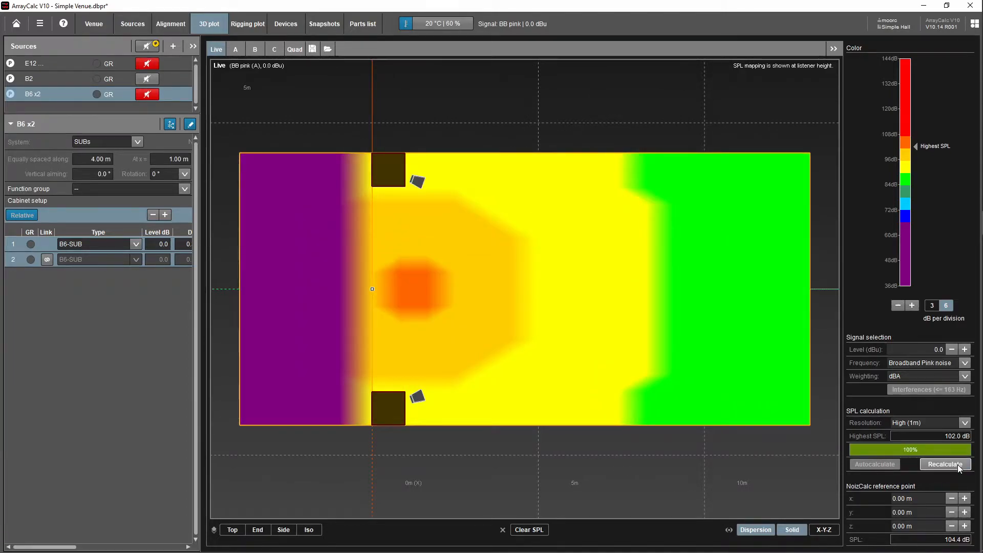
{"action": "left_click", "coordinate": [897, 306]}
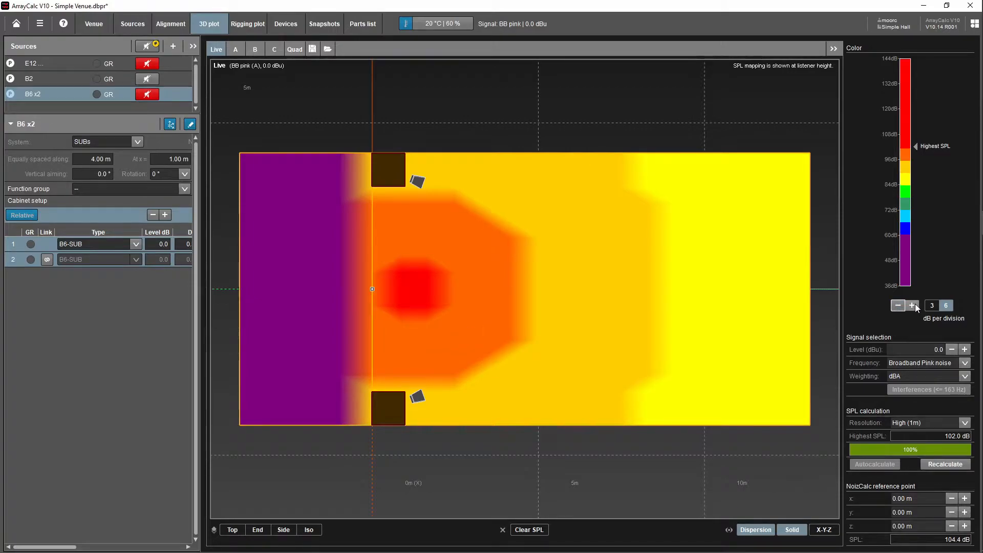
{"action": "left_click", "coordinate": [912, 305]}
Compare the recalculated SPL map of E12 L&R alone with the one that also includes B2.
{"action": "left_click", "coordinate": [144, 78]}
{"action": "left_click", "coordinate": [145, 64]}
{"action": "left_click", "coordinate": [953, 466]}
{"action": "left_click", "coordinate": [913, 305]}
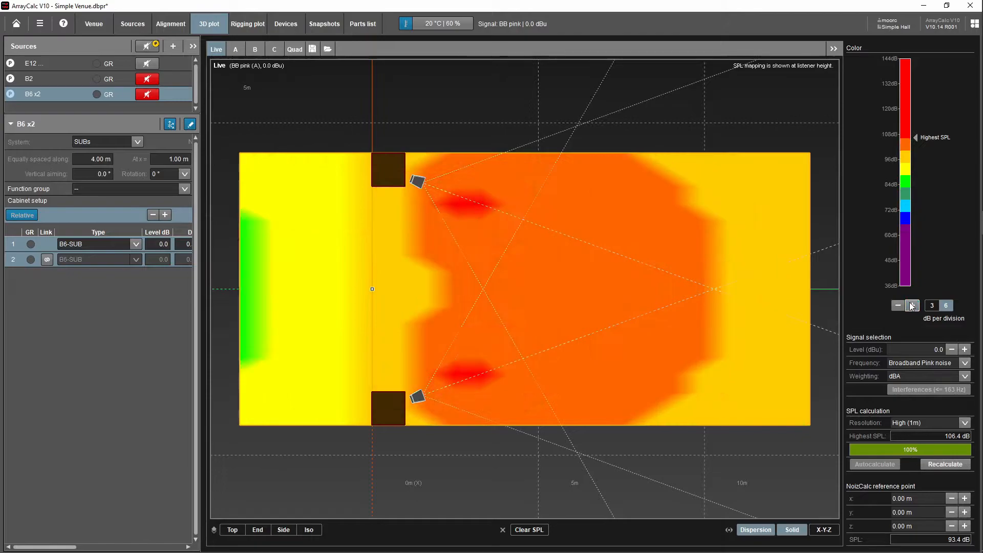
{"action": "left_click", "coordinate": [147, 78]}
{"action": "left_click", "coordinate": [945, 464]}
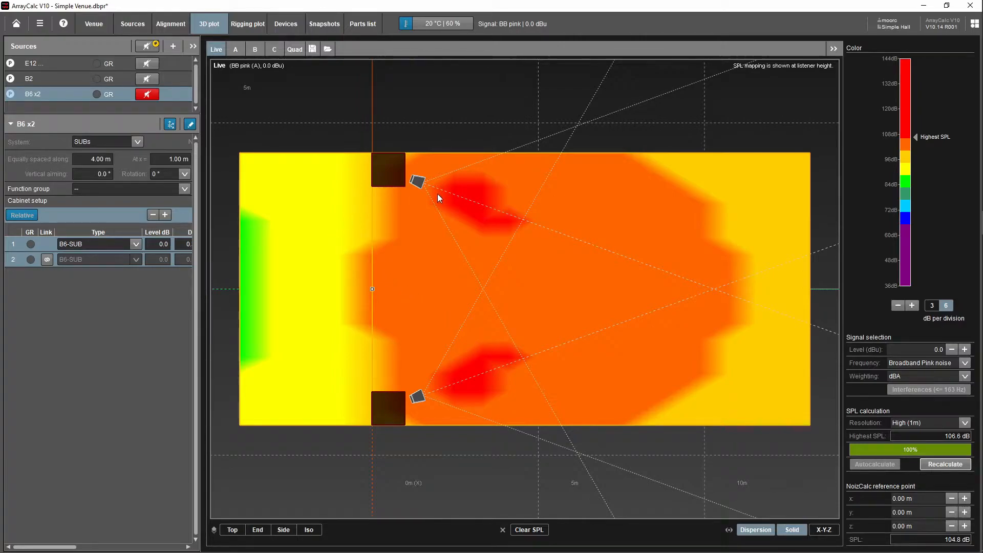
Select the E12 L&R group and, checking in the side view, apply its layout at z = 4.00 m.
{"action": "left_click", "coordinate": [58, 61]}
{"action": "left_click_drag", "start_coordinate": [199, 157], "coordinate": [307, 165]}
{"action": "left_click", "coordinate": [379, 530]}
{"action": "scroll", "coordinate": [530, 213], "scroll_direction": "up", "scroll_amount": 3}
{"action": "left_click_drag", "start_coordinate": [530, 213], "coordinate": [493, 269]}
{"action": "scroll", "coordinate": [484, 276], "scroll_direction": "up", "scroll_amount": 2}
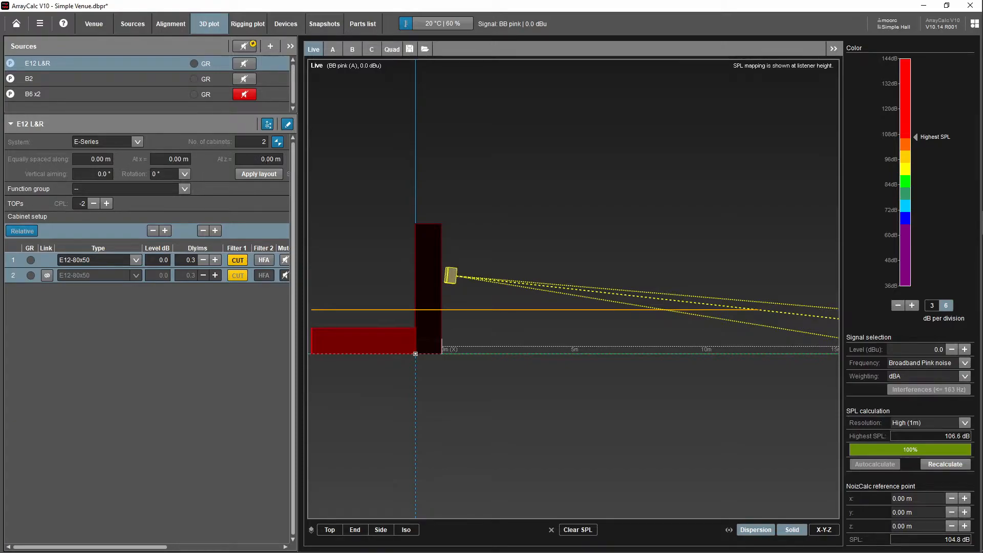
{"action": "left_click", "coordinate": [258, 175]}
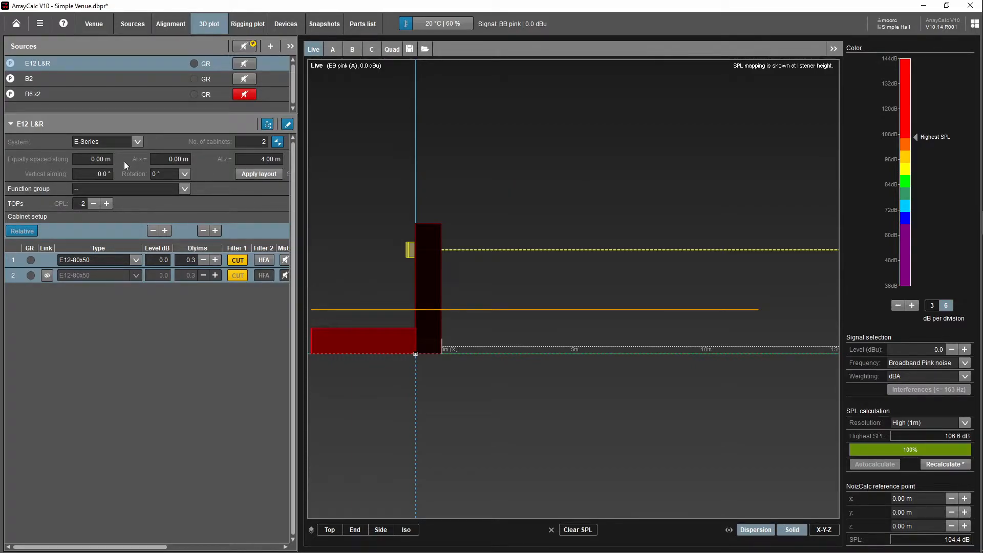
{"action": "left_click_drag", "start_coordinate": [415, 214], "coordinate": [458, 254]}
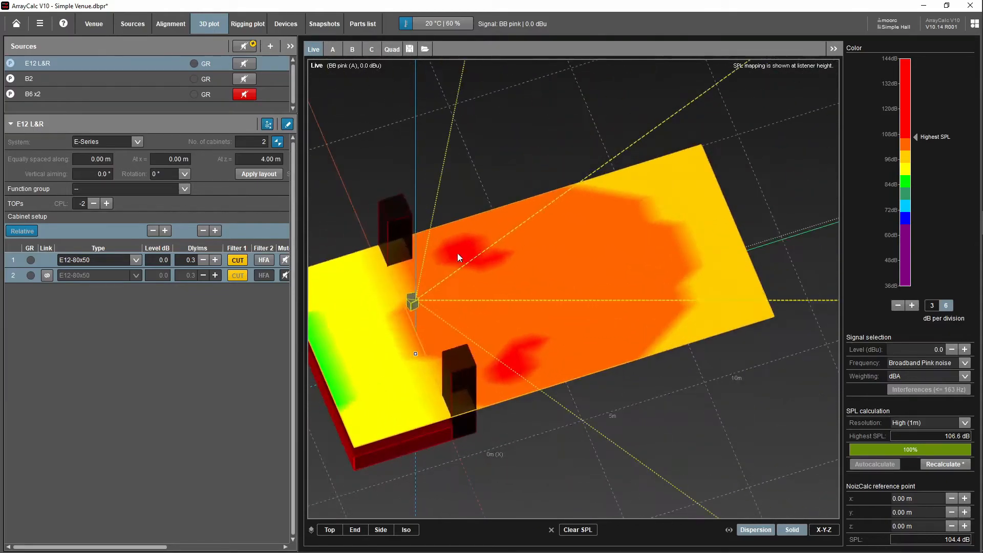
Position the linked E12 L&R cabinets at x = 1.50 m and y = ±3.50 m, with a vertical aim of -12.0°.
{"action": "left_click", "coordinate": [135, 24]}
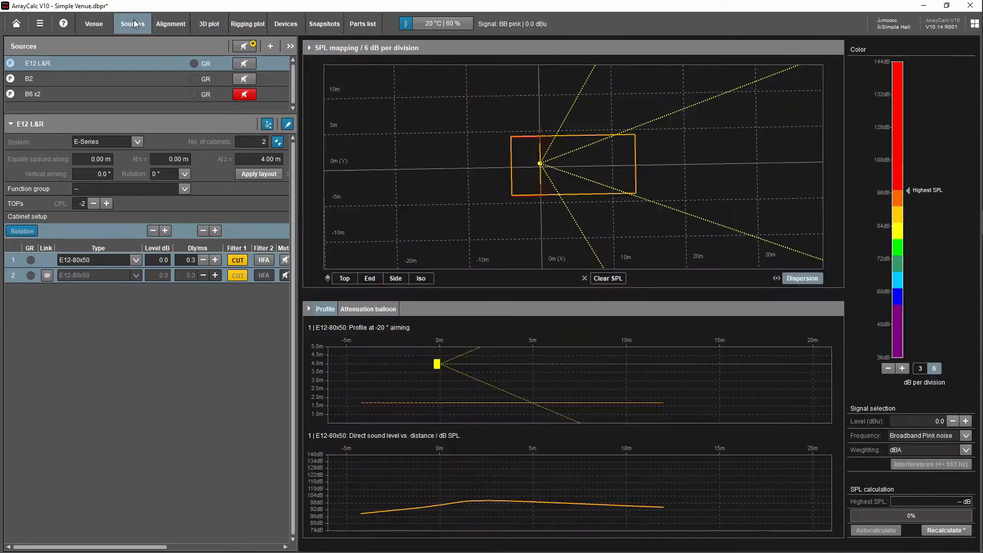
{"action": "left_click", "coordinate": [210, 24]}
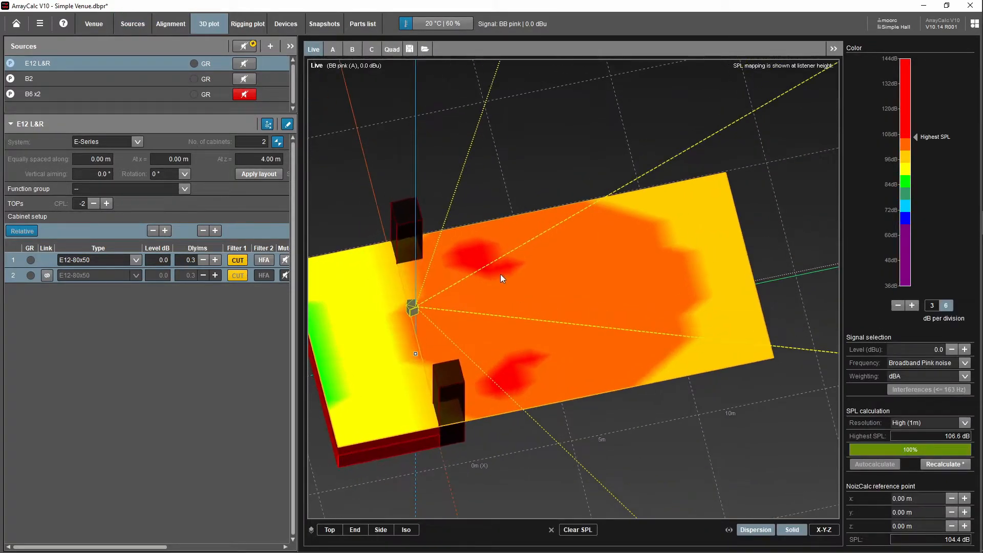
{"action": "left_click_drag", "start_coordinate": [454, 269], "coordinate": [453, 269]}
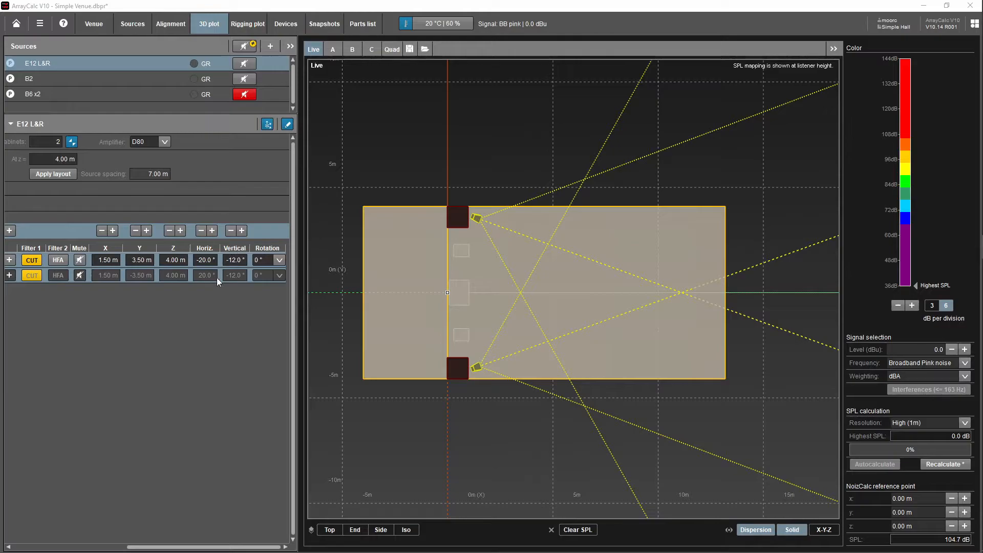
{"action": "left_click_drag", "start_coordinate": [464, 324], "coordinate": [453, 353]}
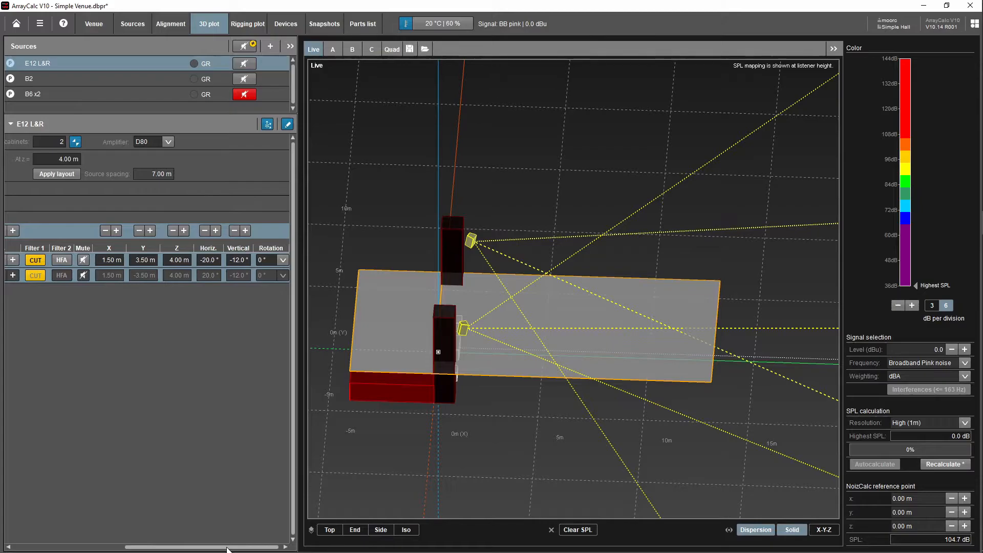
Recalculate the SPL map for the repositioned E12 L&R tops with B2, and shift the colour scale to examine the coverage.
{"action": "left_click", "coordinate": [942, 463]}
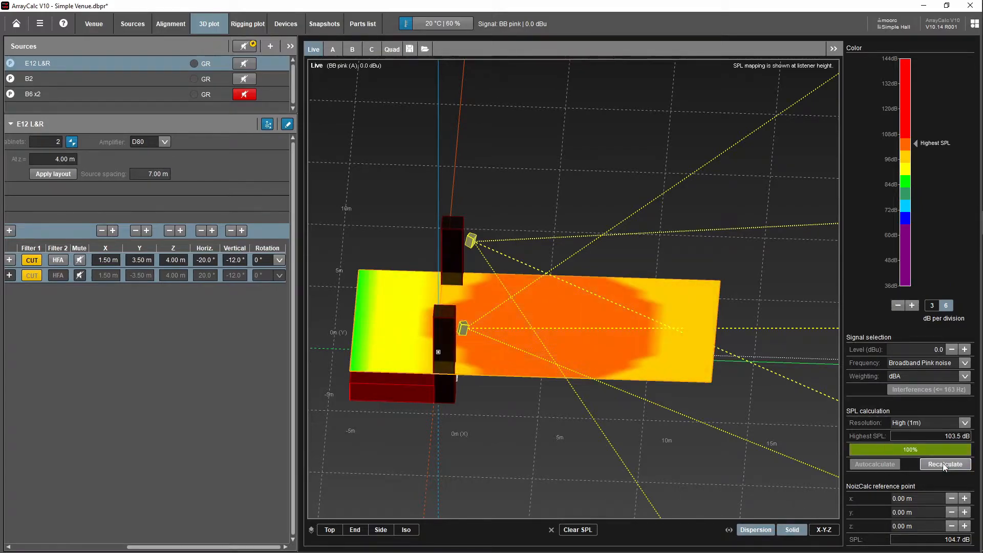
{"action": "left_click", "coordinate": [898, 306]}
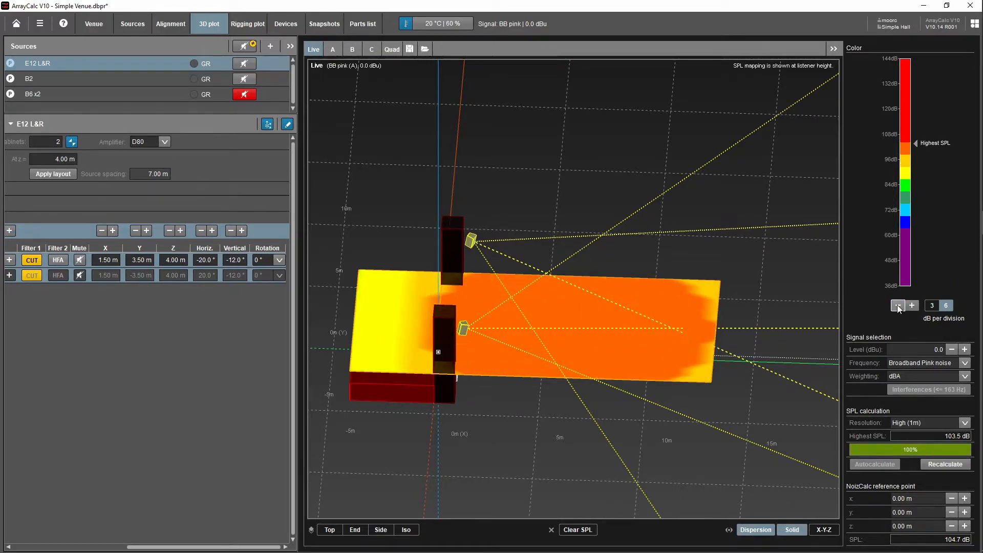
{"action": "left_click", "coordinate": [897, 307]}
{"action": "left_click", "coordinate": [912, 307]}
{"action": "left_click", "coordinate": [895, 309]}
{"action": "mouse_move", "coordinate": [529, 336]}
{"action": "left_mouse_down"}
{"action": "mouse_move", "coordinate": [530, 365]}
{"action": "mouse_move", "coordinate": [543, 340]}
{"action": "left_mouse_up"}
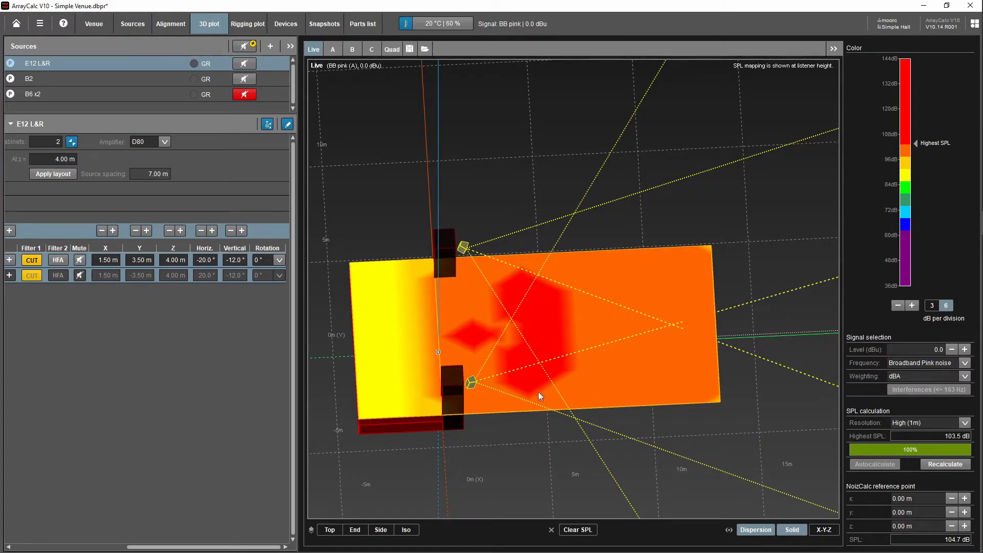
{"action": "left_click", "coordinate": [912, 305]}
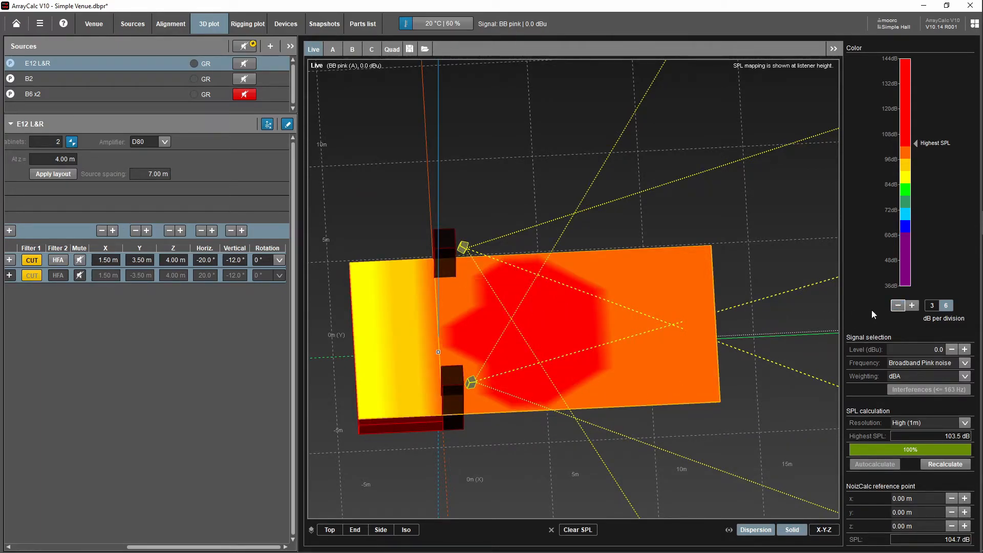
{"action": "left_click", "coordinate": [915, 305]}
{"action": "left_click", "coordinate": [914, 306]}
{"action": "left_click_drag", "start_coordinate": [612, 359], "coordinate": [607, 333]}
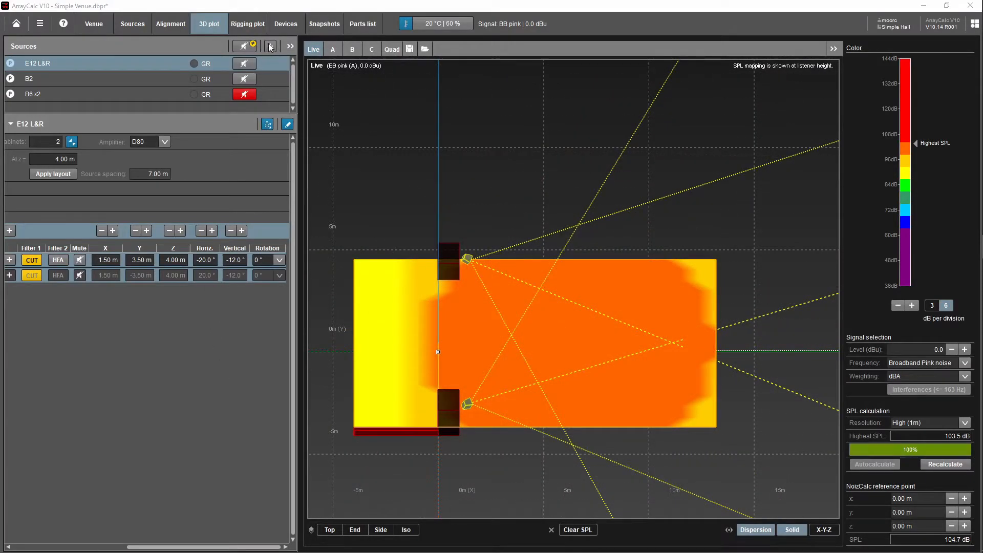
Add a point source group named B22 containing 1 cabinet.
{"action": "left_click", "coordinate": [271, 46]}
{"action": "left_click", "coordinate": [321, 110]}
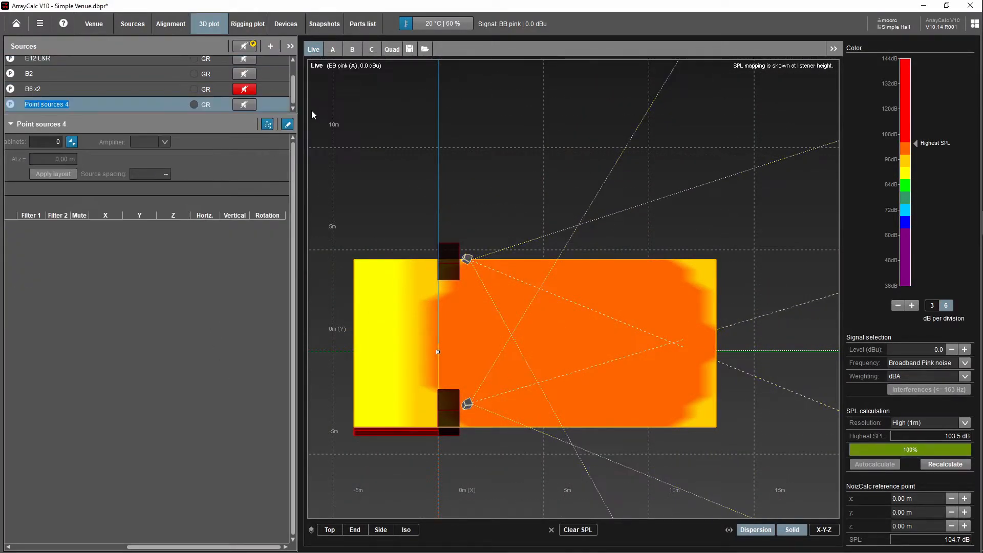
{"action": "type", "text": "B22"}
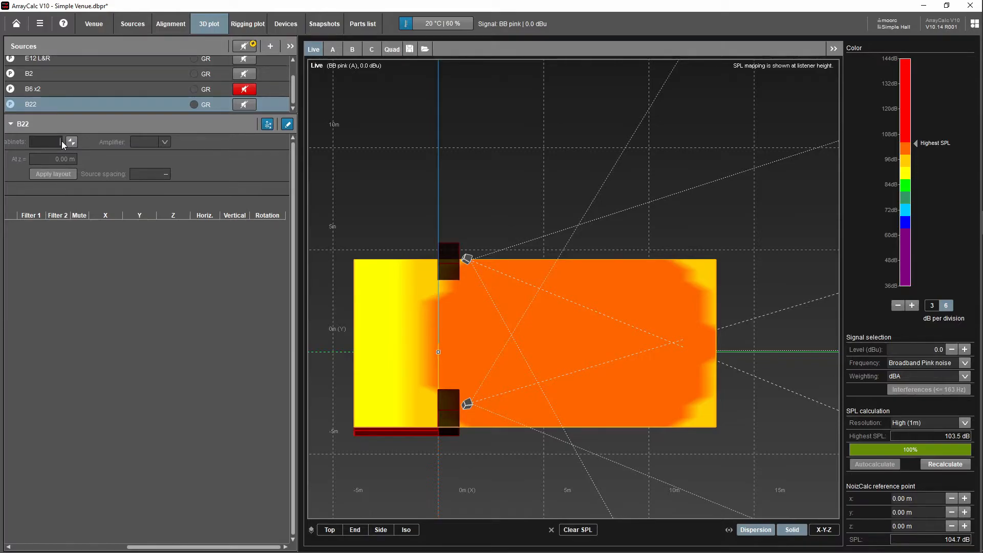
{"action": "scroll", "coordinate": [61, 140], "scroll_direction": "up", "scroll_amount": 1}
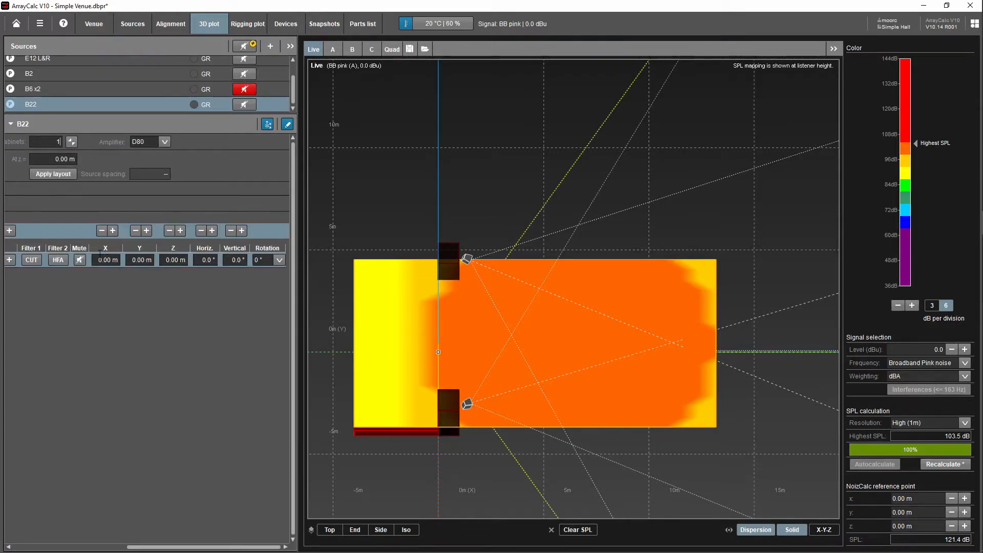
Apply the B22 group's layout at x = 1.00 m.
{"action": "left_click_drag", "start_coordinate": [183, 550], "coordinate": [71, 548]}
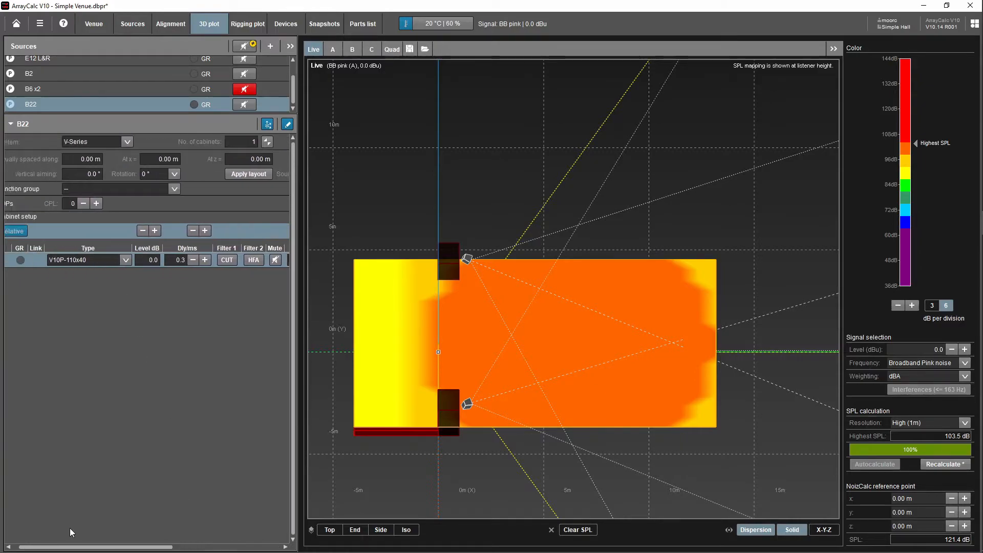
{"action": "left_click", "coordinate": [167, 158]}
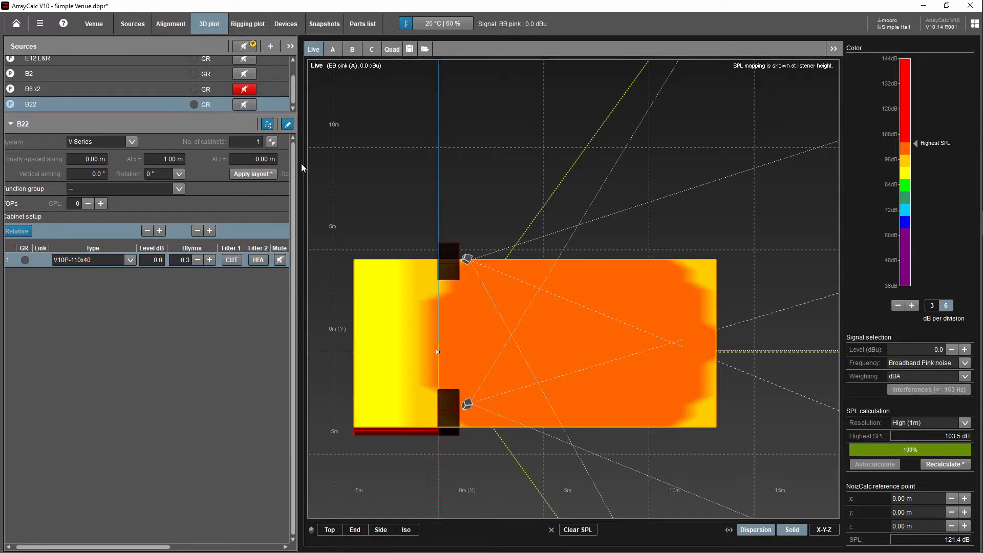
{"action": "left_click", "coordinate": [246, 175]}
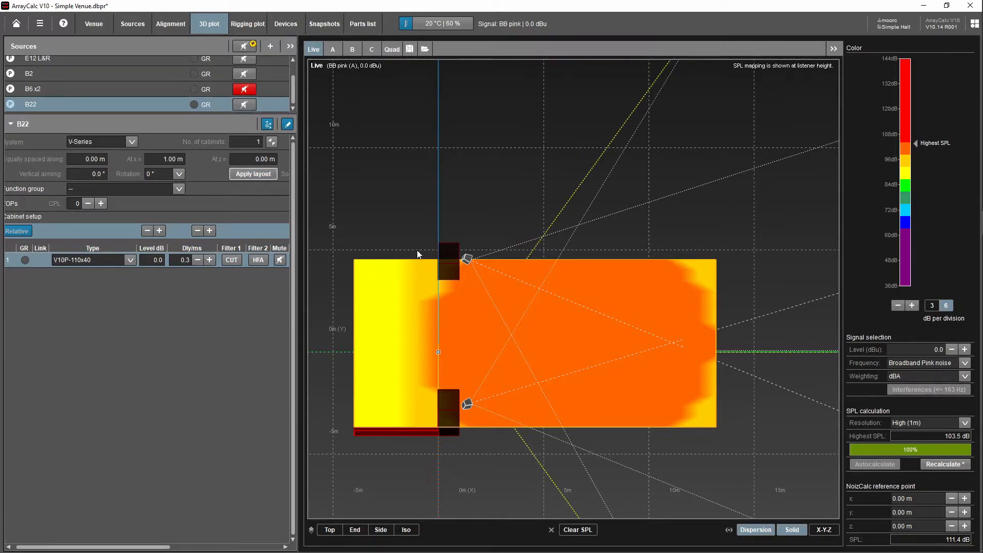
Clear the SPL map, and set the B22 group's system to SUBs with cabinet type B22-SUB.
{"action": "left_click", "coordinate": [576, 528]}
{"action": "left_click_drag", "start_coordinate": [483, 383], "coordinate": [462, 369]}
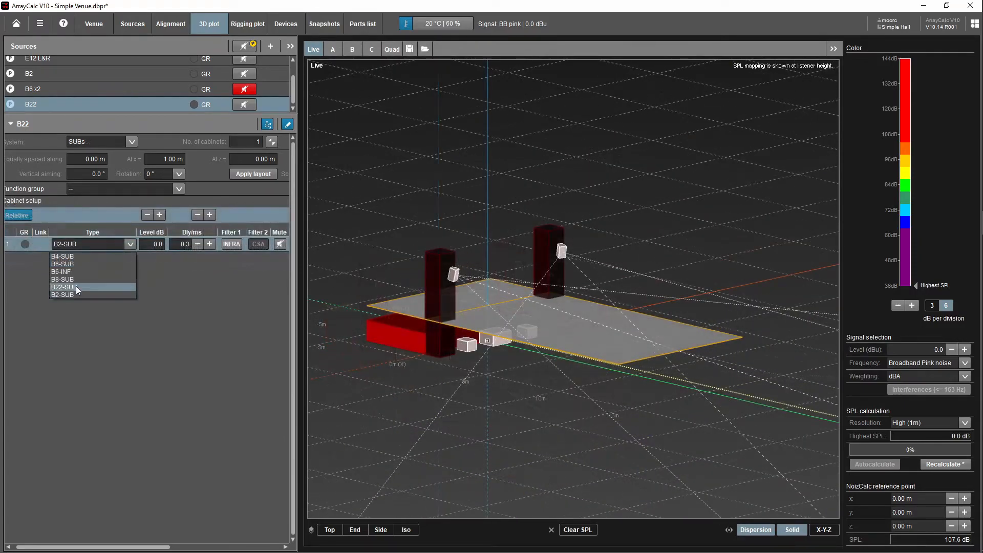
{"action": "left_click", "coordinate": [76, 287]}
Mute B2 and recalculate the SPL map for E12 L&R with B22, viewing the venue from above.
{"action": "left_click_drag", "start_coordinate": [505, 344], "coordinate": [508, 357]}
{"action": "left_click", "coordinate": [249, 74]}
{"action": "scroll", "coordinate": [477, 330], "scroll_direction": "up", "scroll_amount": 5}
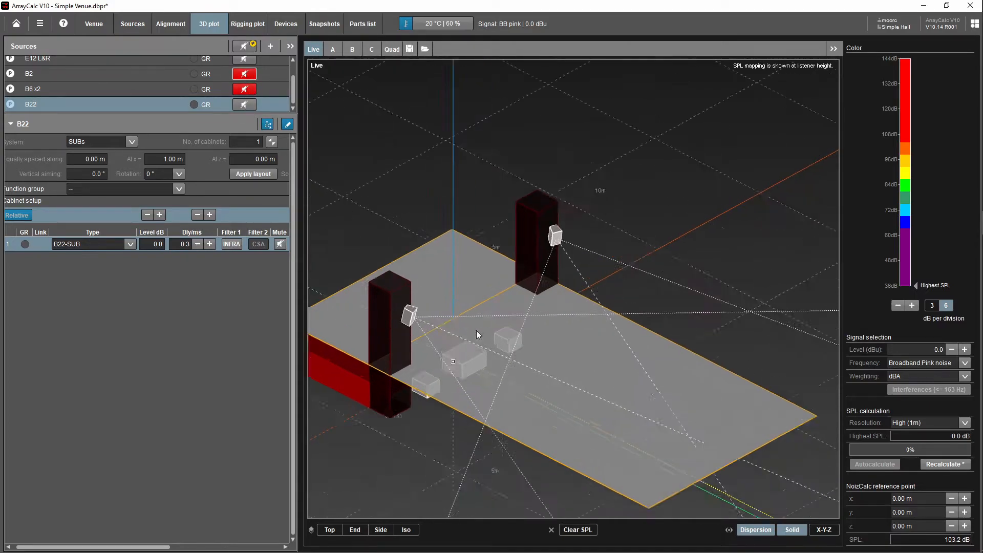
{"action": "left_click_drag", "start_coordinate": [514, 352], "coordinate": [529, 385]}
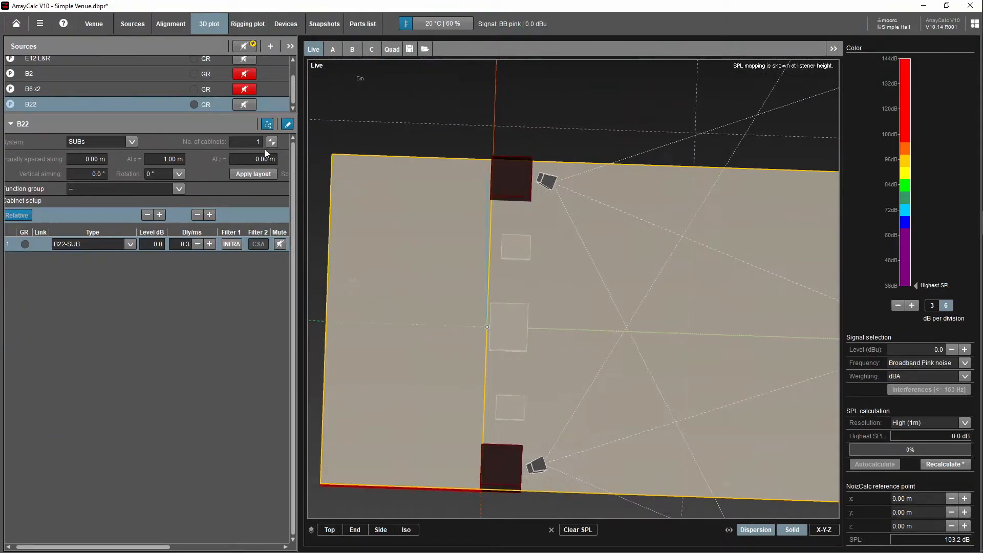
{"action": "left_click", "coordinate": [134, 26]}
{"action": "left_click_drag", "start_coordinate": [574, 215], "coordinate": [543, 168]}
{"action": "scroll", "coordinate": [535, 174], "scroll_direction": "up", "scroll_amount": 5}
{"action": "left_click_drag", "start_coordinate": [525, 200], "coordinate": [531, 218]}
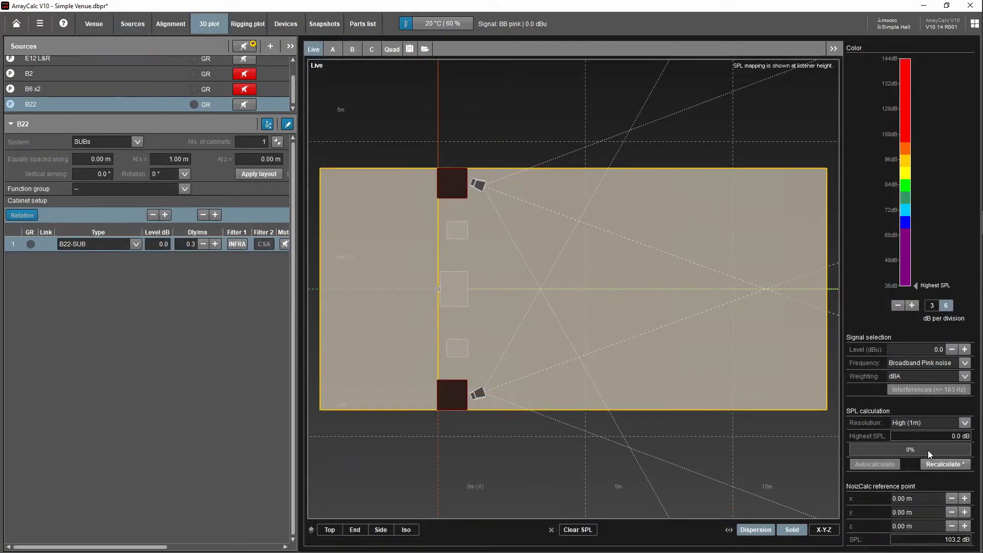
{"action": "left_click", "coordinate": [945, 464]}
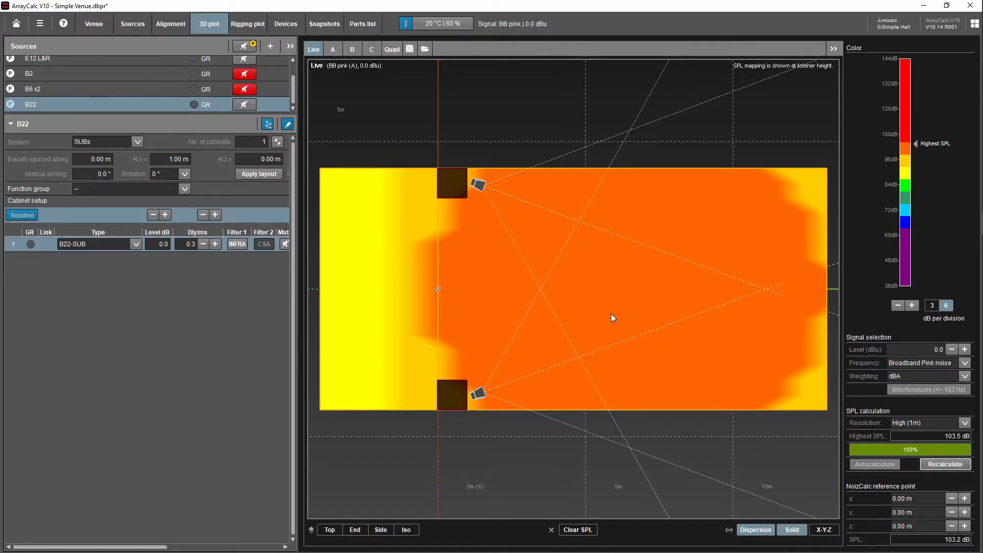
Mute E12 L&R, recalculate the SPL map for B22 alone, and shift the colour scale to lower levels.
{"action": "left_click", "coordinate": [251, 63]}
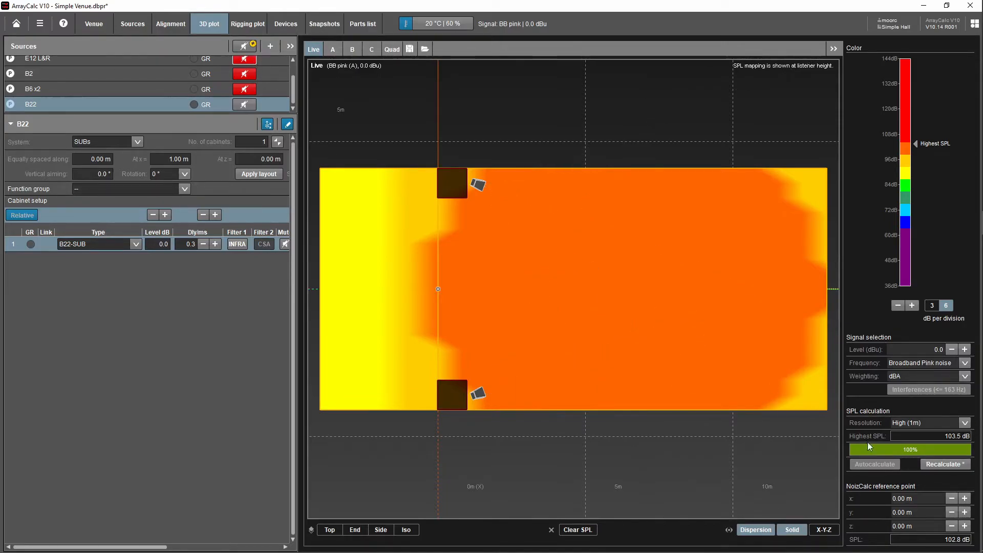
{"action": "left_click", "coordinate": [939, 465]}
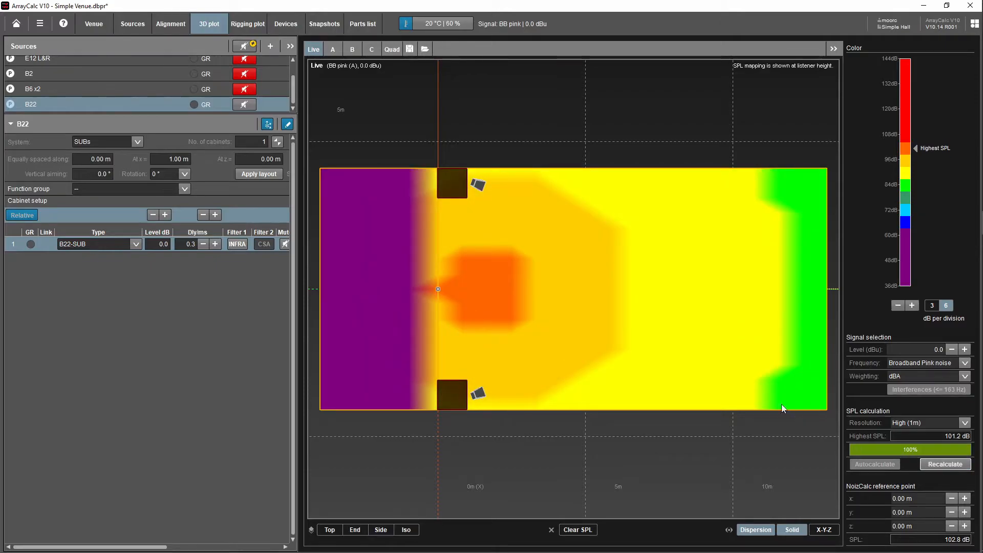
{"action": "left_click", "coordinate": [899, 306]}
{"action": "left_click", "coordinate": [899, 306]}
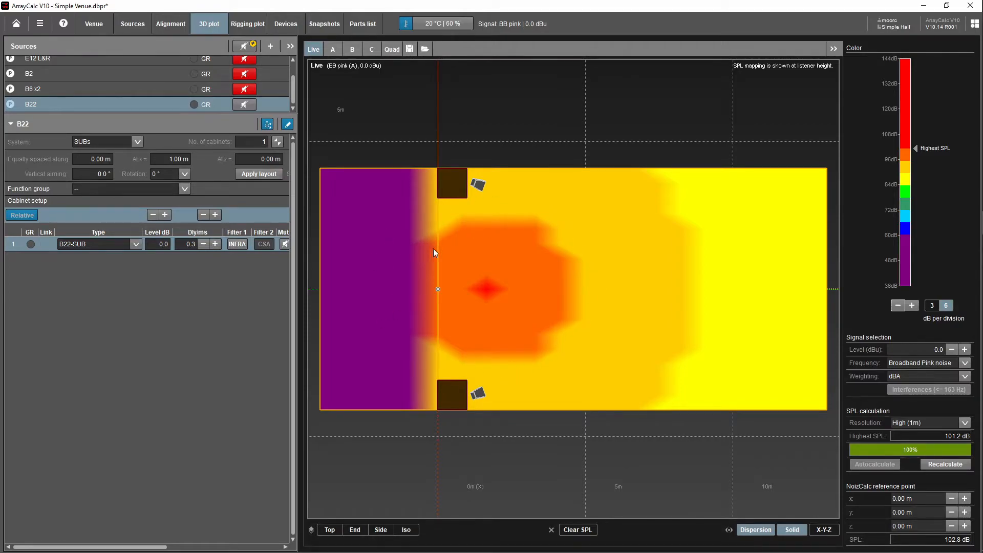
Save the SPL map of B22 alone to memory A.
{"action": "mouse_move", "coordinate": [534, 344]}
{"action": "left_mouse_down"}
{"action": "mouse_move", "coordinate": [504, 299]}
{"action": "mouse_move", "coordinate": [534, 348]}
{"action": "left_mouse_up"}
{"action": "left_click", "coordinate": [411, 50]}
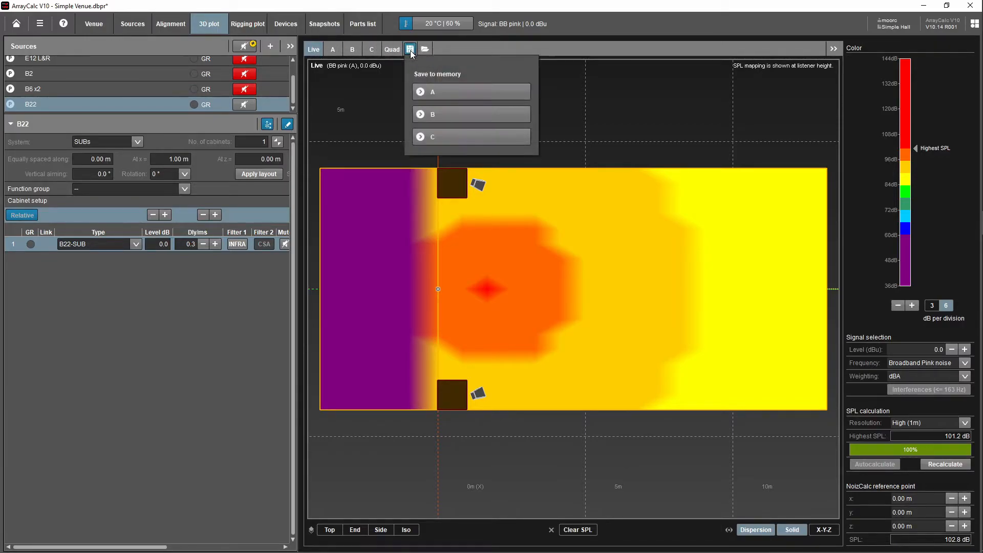
{"action": "left_click", "coordinate": [452, 91]}
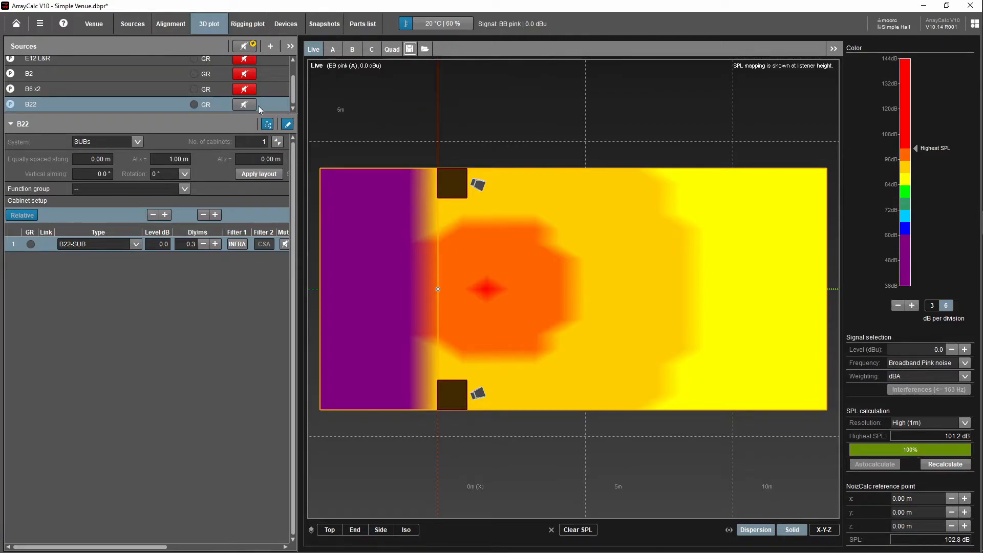
Mute B22, unmute B2, and recalculate the SPL map for B2 alone.
{"action": "left_click", "coordinate": [245, 105]}
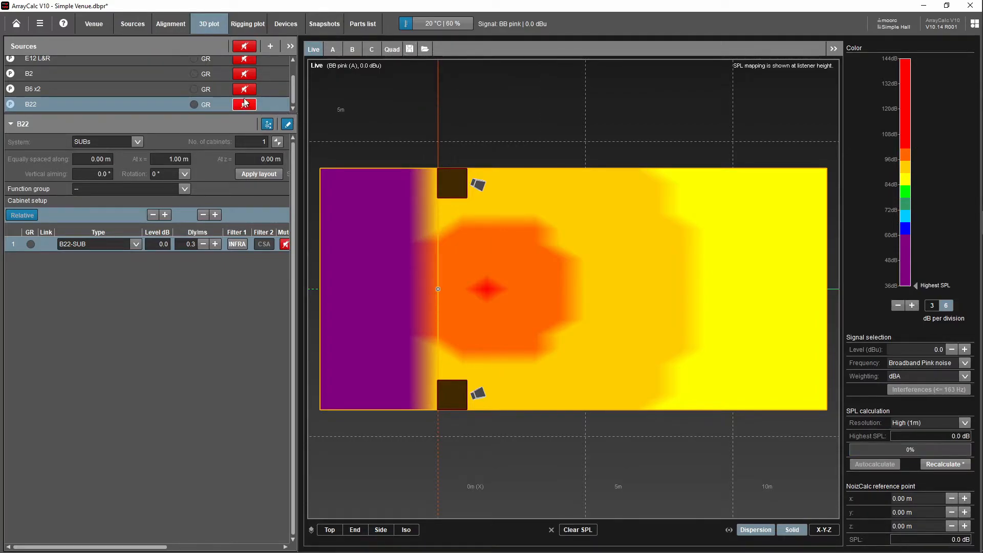
{"action": "left_click", "coordinate": [244, 74]}
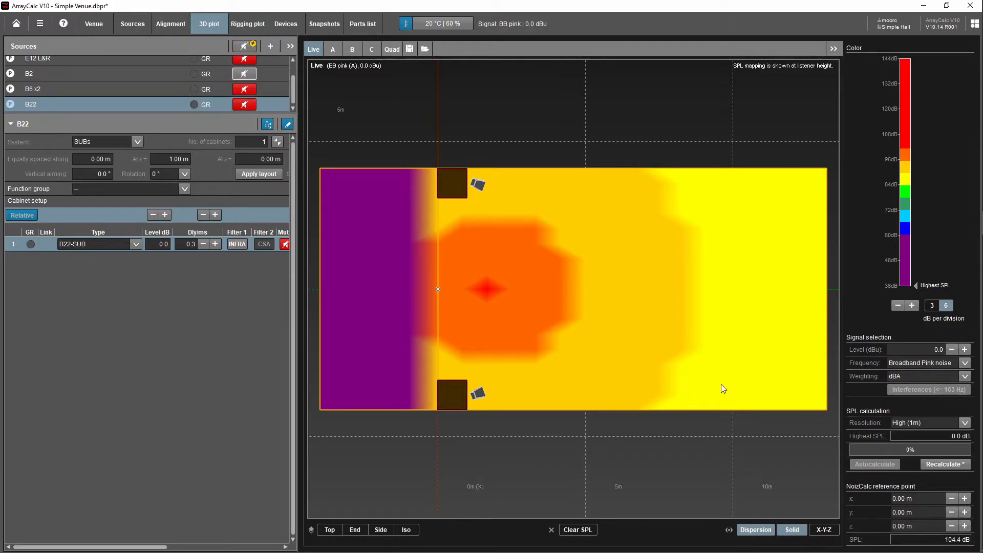
{"action": "left_click", "coordinate": [932, 465]}
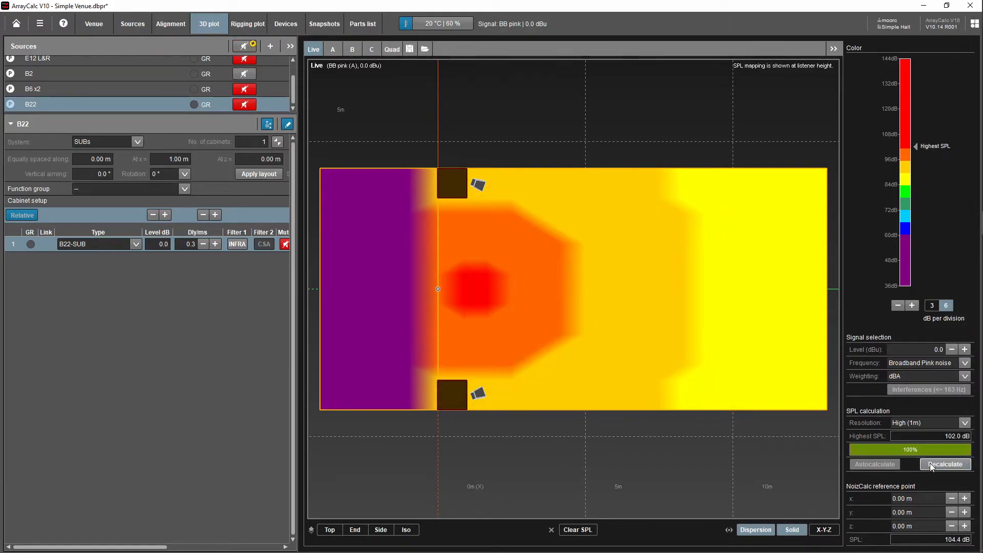
Adjust the colour scale for the map of B2 alone and save the result to memory B.
{"action": "left_click", "coordinate": [902, 309]}
{"action": "left_click", "coordinate": [912, 308]}
{"action": "left_click", "coordinate": [912, 307]}
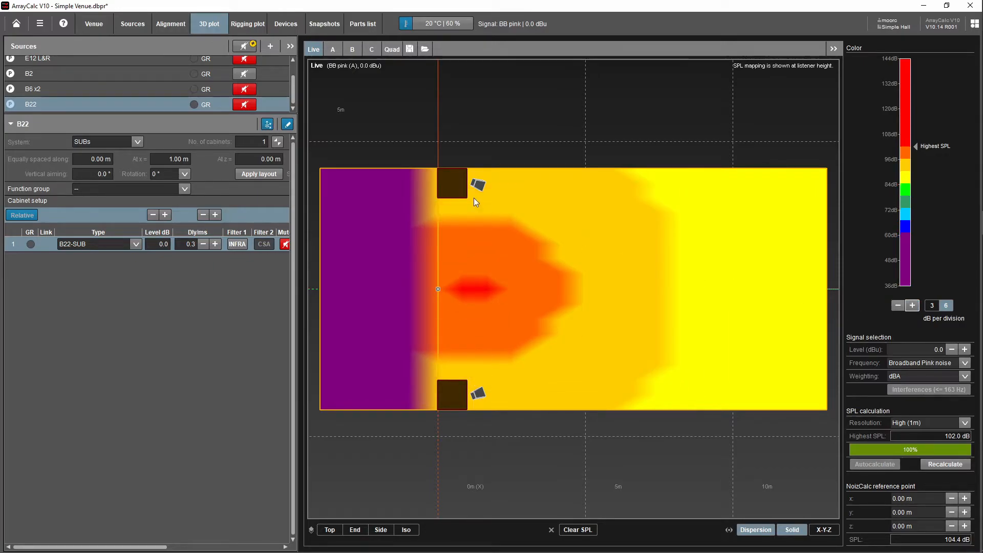
{"action": "left_click", "coordinate": [410, 50]}
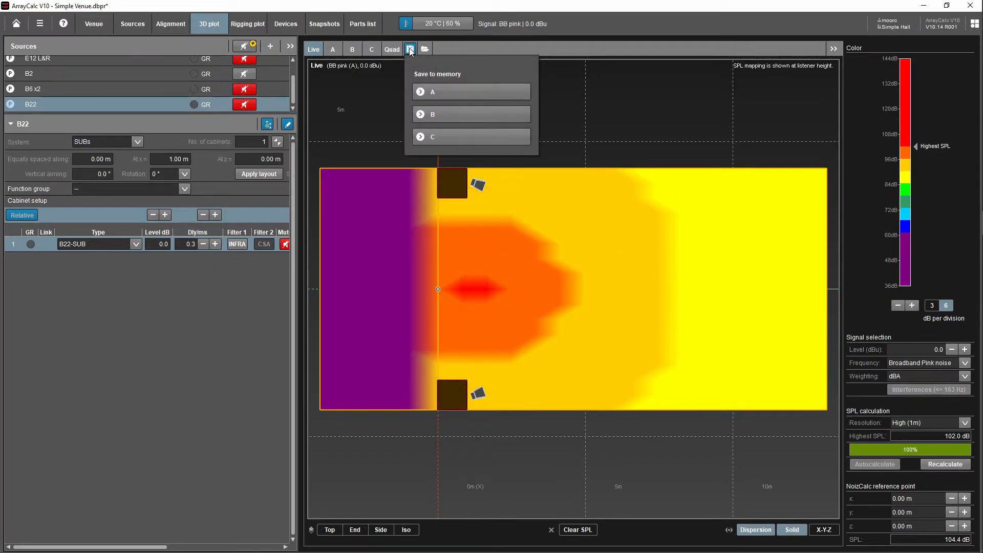
{"action": "left_click", "coordinate": [446, 115]}
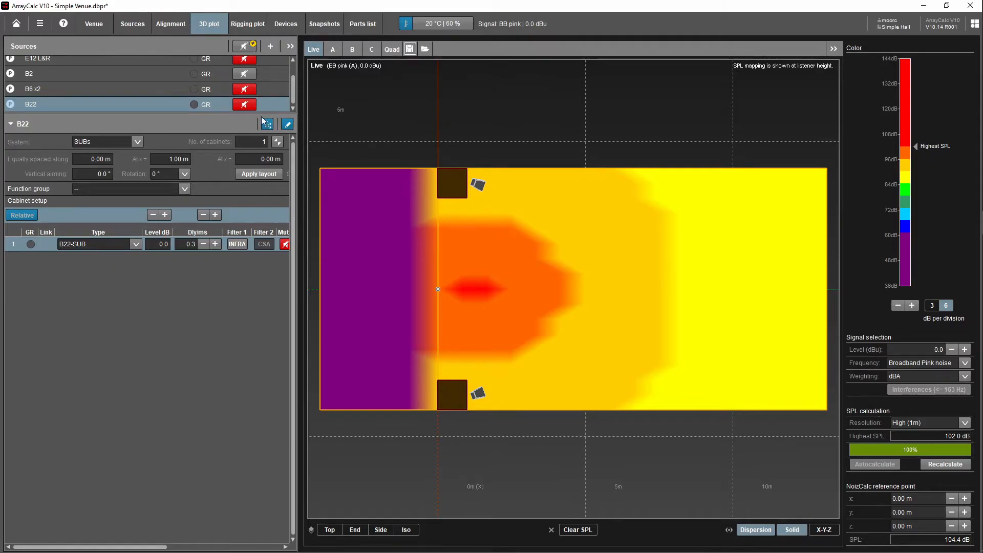
Mute B2, unmute the B6 x2 group, and recalculate the SPL map for the two B6-SUB cabinets alone.
{"action": "left_click", "coordinate": [251, 75]}
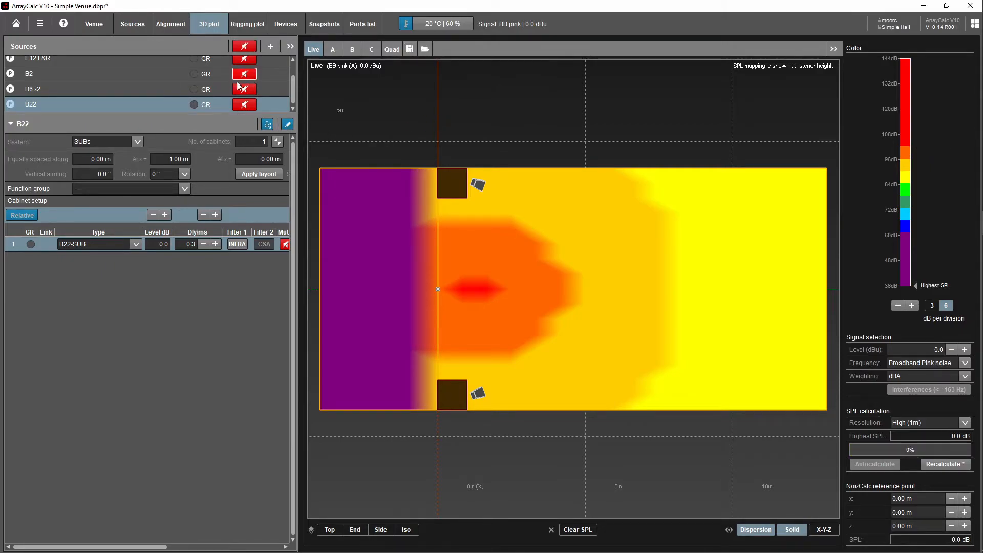
{"action": "left_click", "coordinate": [192, 91]}
{"action": "left_click", "coordinate": [246, 91]}
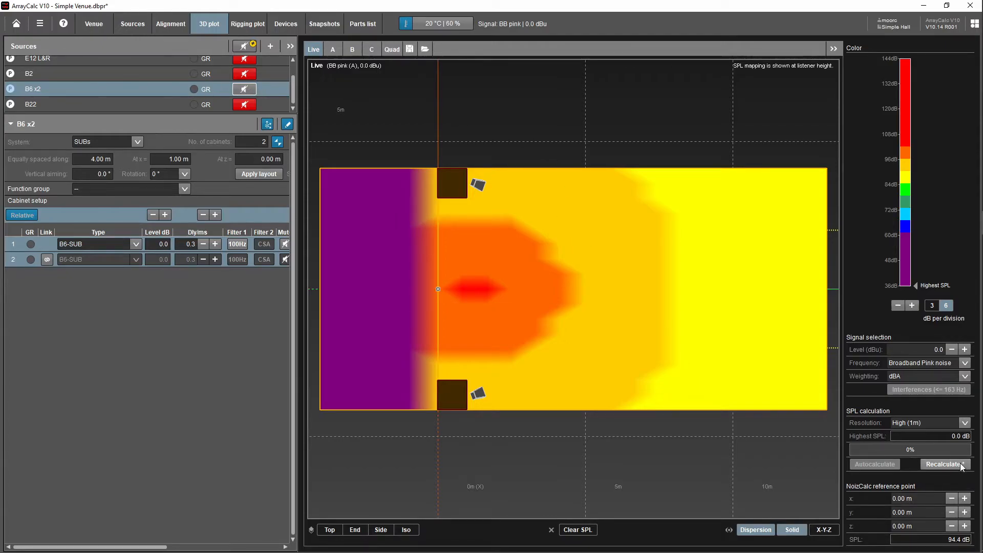
{"action": "left_click", "coordinate": [950, 464]}
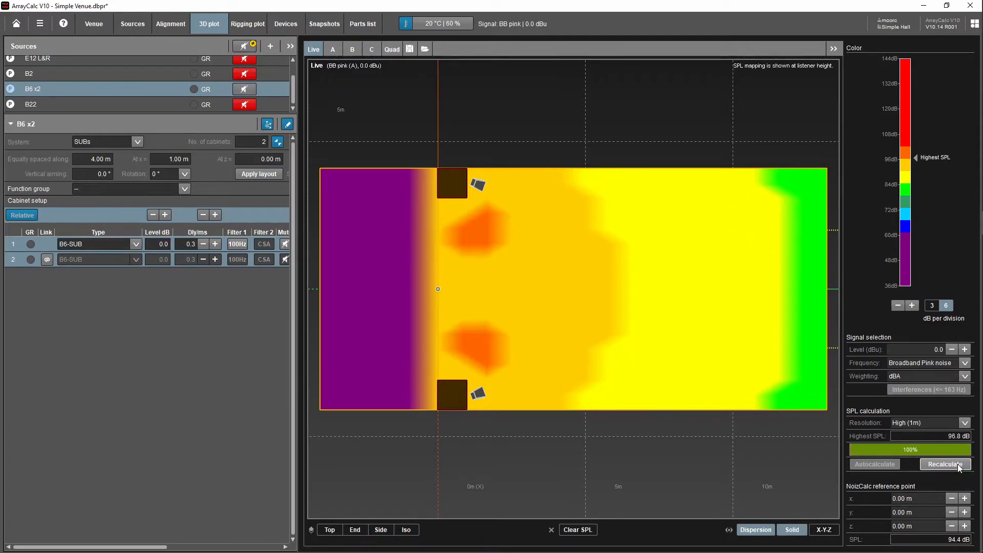
Shift the colour scale to lower levels and save the B6 x2 map to memory C.
{"action": "left_click", "coordinate": [898, 306]}
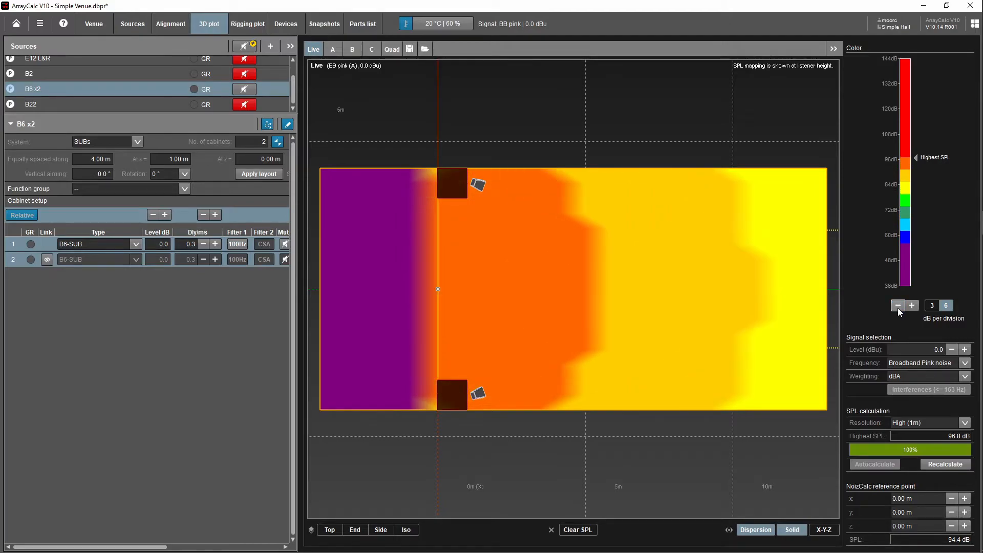
{"action": "left_click", "coordinate": [410, 50]}
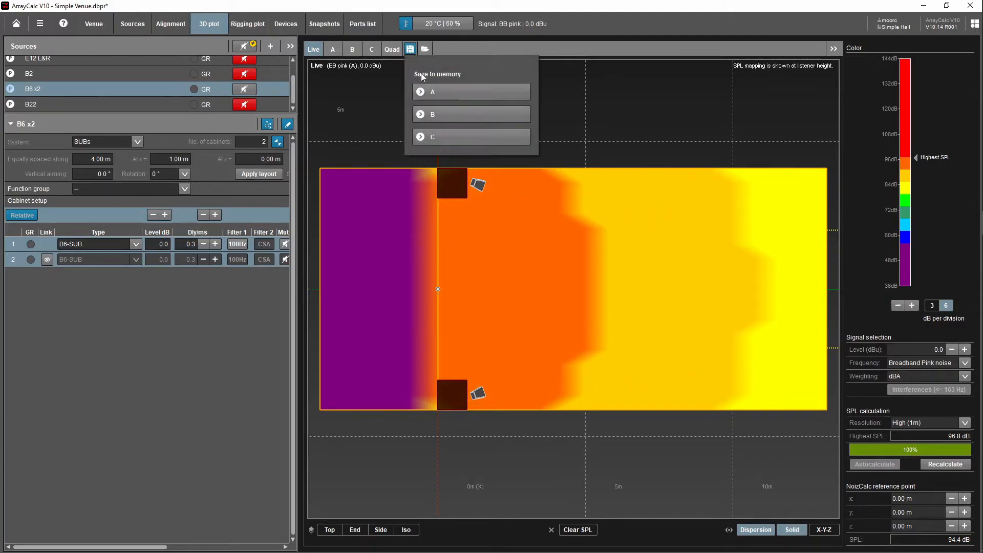
{"action": "left_click", "coordinate": [447, 142]}
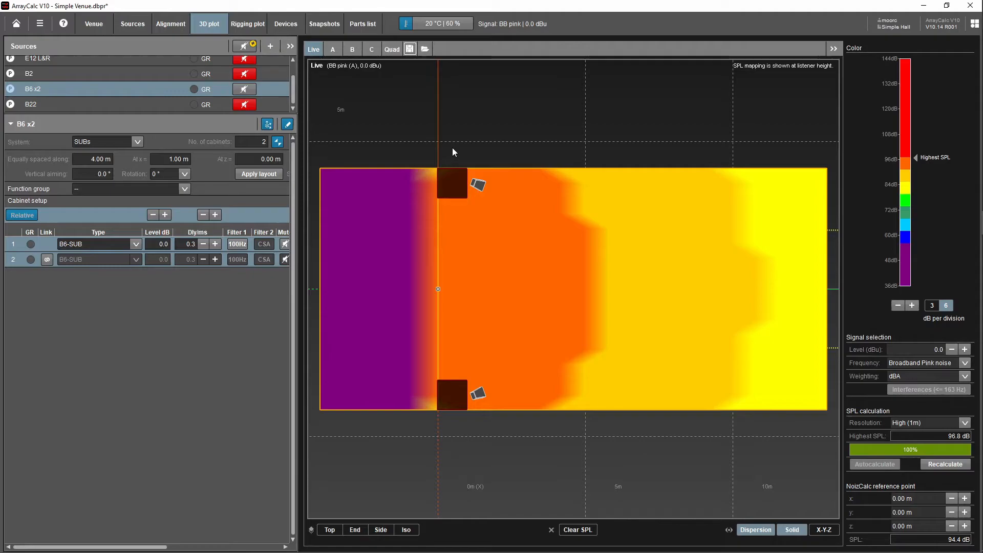
Compare the saved maps of B22, B2 and B6 x2 side by side in the quad view, and return to the live view.
{"action": "left_click", "coordinate": [392, 49]}
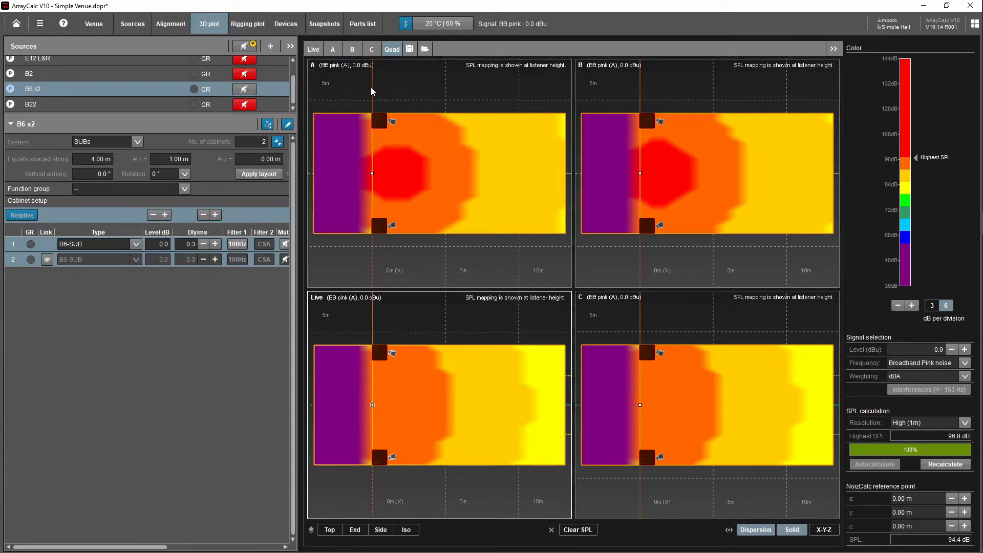
{"action": "left_click", "coordinate": [315, 49]}
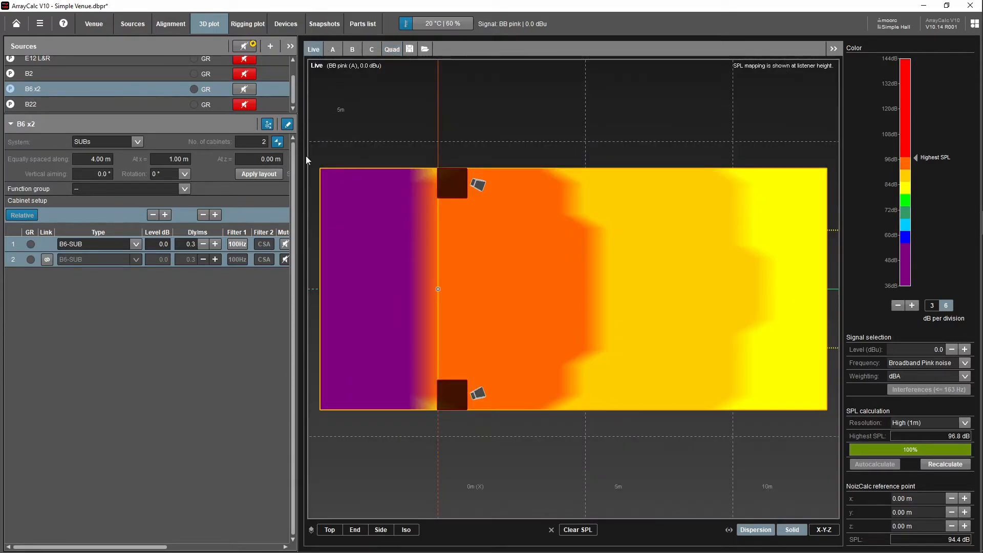
Mute the B6 x2 group, unmute E12 L&R and B2, and recalculate the SPL map for the tops with B2.
{"action": "scroll", "coordinate": [110, 106], "scroll_direction": "up", "scroll_amount": 1}
{"action": "left_click", "coordinate": [244, 95]}
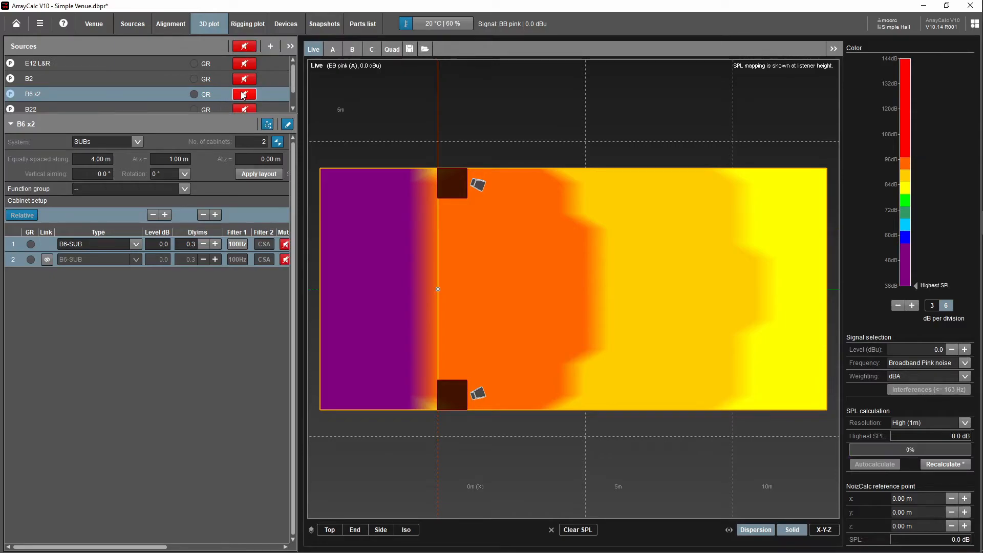
{"action": "left_click", "coordinate": [245, 63]}
{"action": "scroll", "coordinate": [244, 63], "scroll_direction": "down", "scroll_amount": 1}
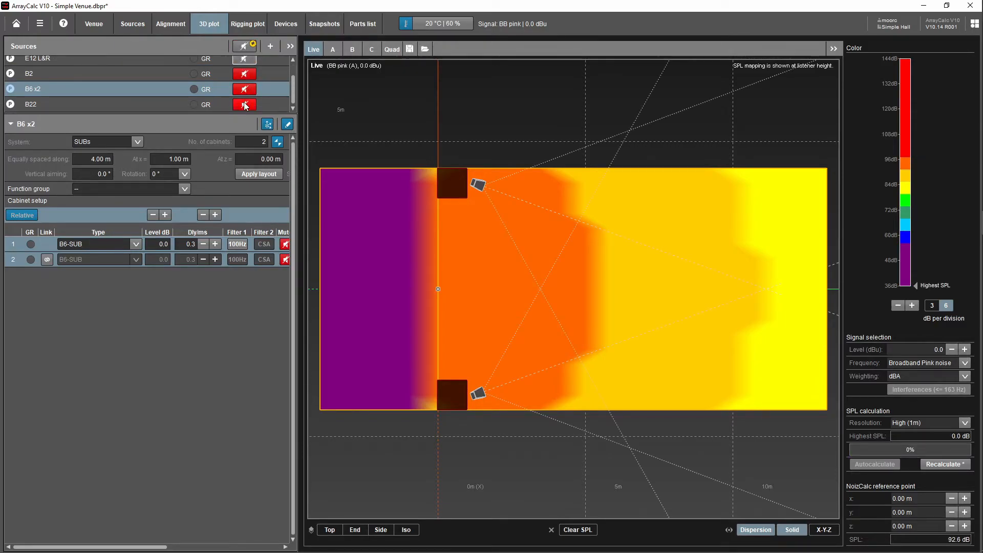
{"action": "left_click", "coordinate": [245, 74]}
{"action": "left_click", "coordinate": [945, 464]}
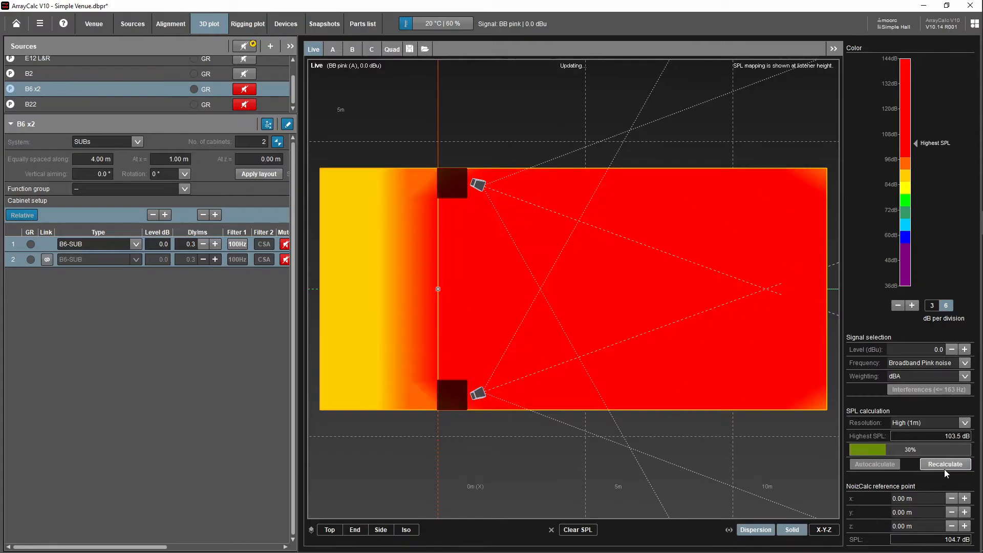
Shift the colour scale to higher levels for the combined map of E12 L&R and B2.
{"action": "left_click", "coordinate": [898, 306]}
{"action": "left_click", "coordinate": [912, 305]}
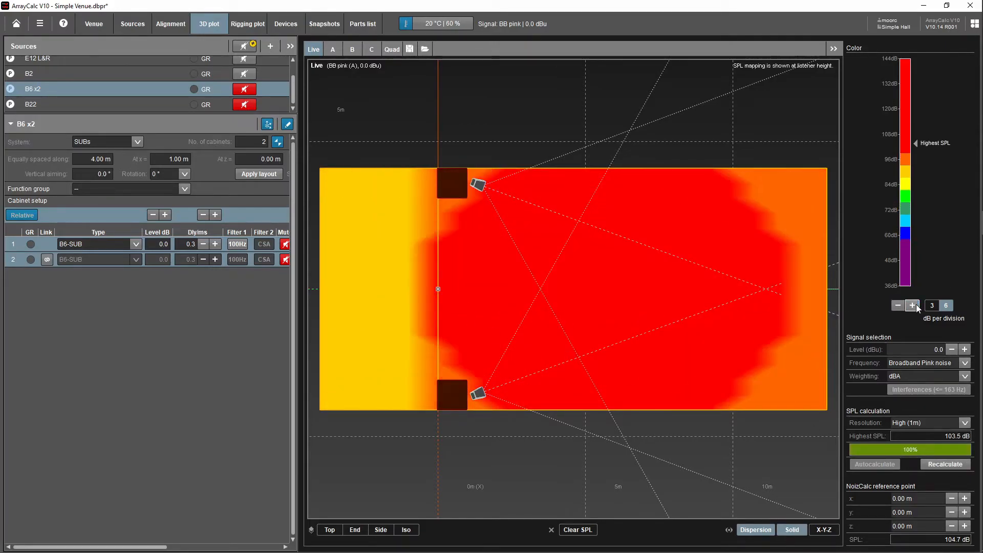
{"action": "left_click", "coordinate": [912, 306]}
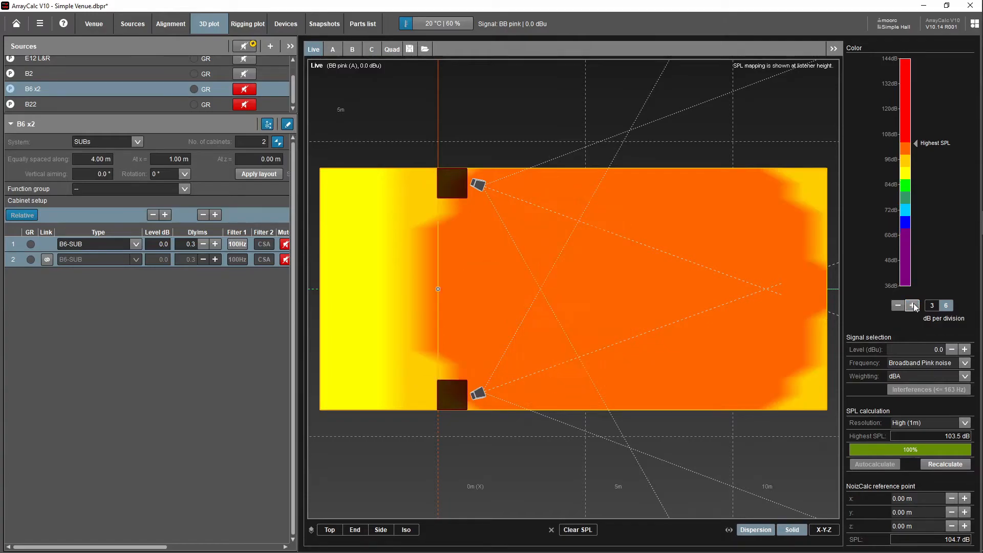
Delete the B6 x2 and B22 source groups from the project's sources.
{"action": "left_click", "coordinate": [141, 26]}
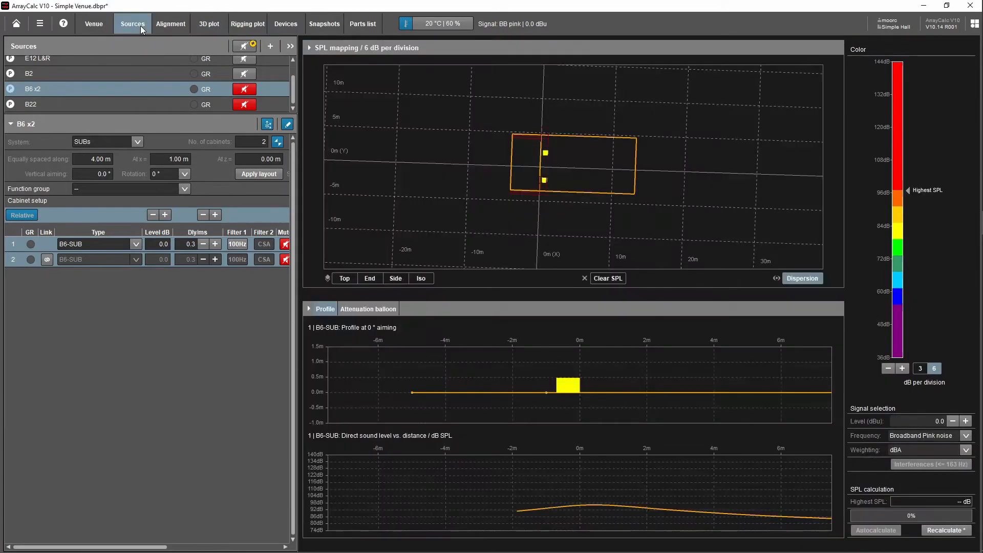
{"action": "right_click", "coordinate": [115, 88]}
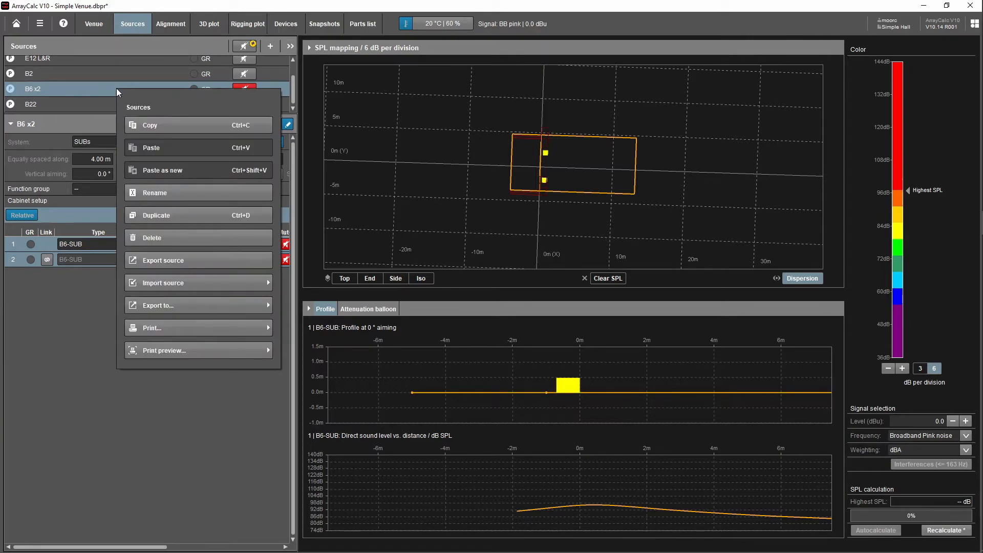
{"action": "left_click", "coordinate": [171, 238]}
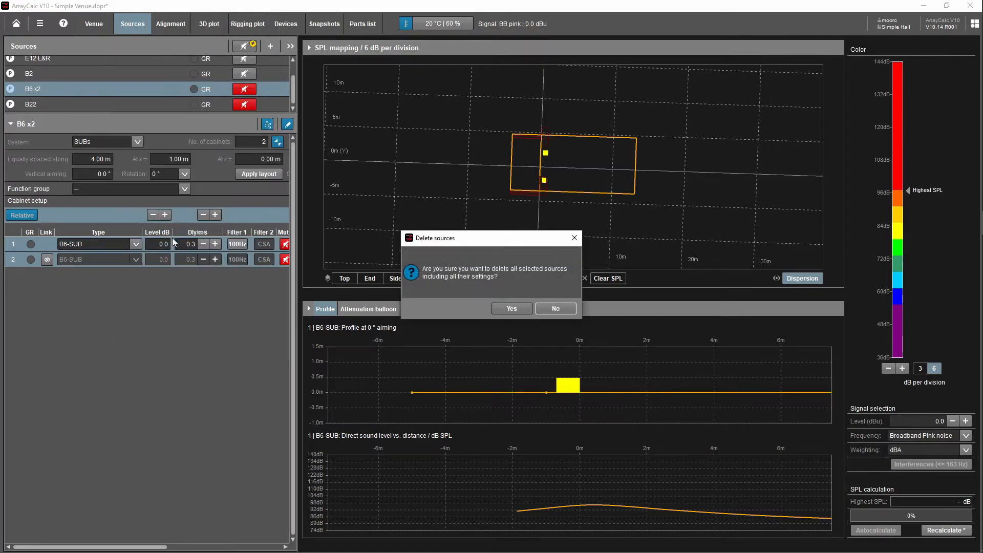
{"action": "left_click", "coordinate": [512, 308]}
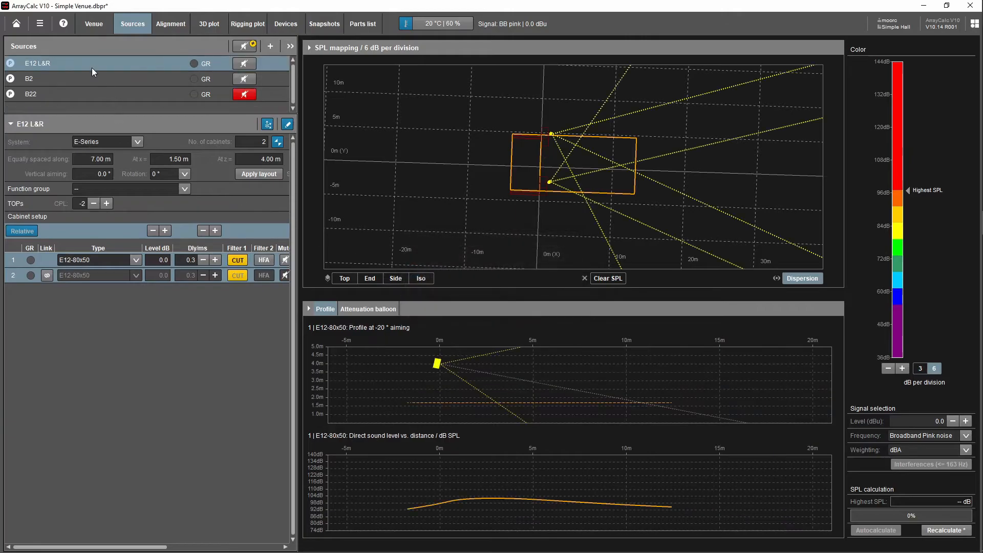
{"action": "left_click", "coordinate": [81, 93]}
{"action": "right_click", "coordinate": [81, 93]}
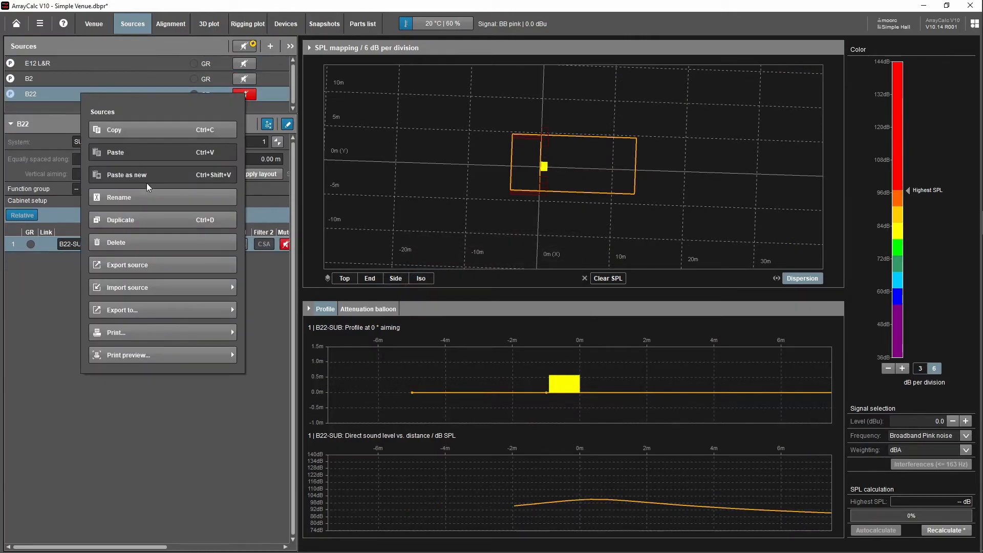
{"action": "left_click", "coordinate": [162, 242]}
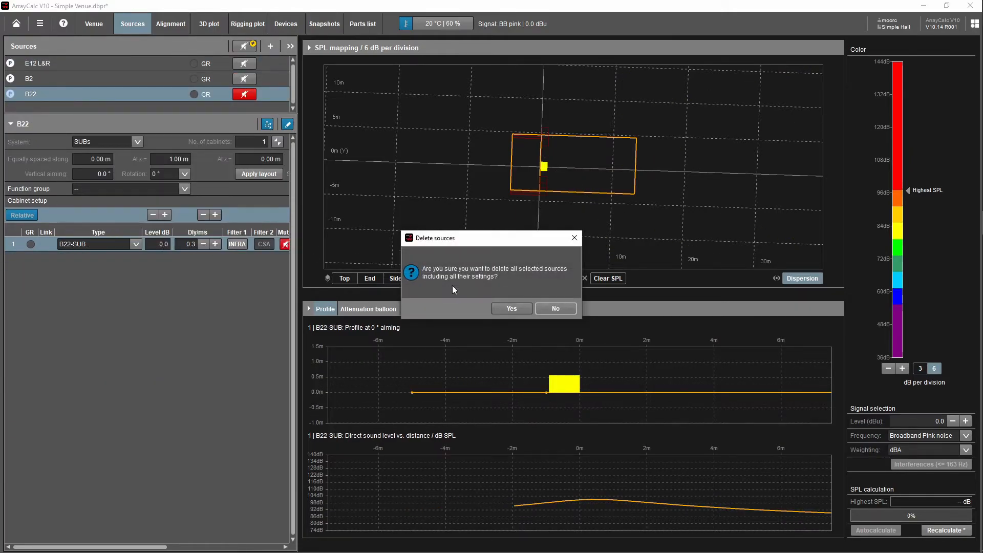
{"action": "left_click", "coordinate": [512, 308]}
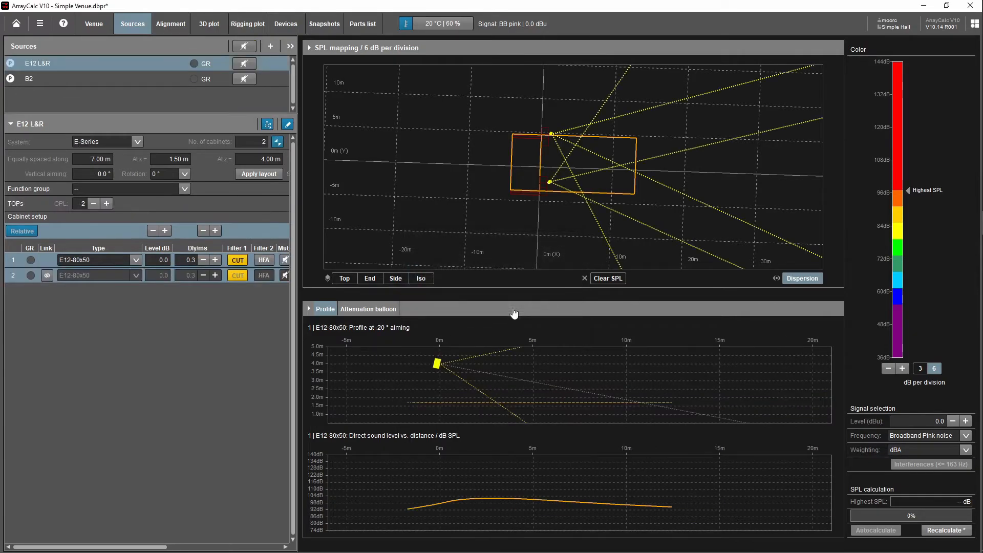
{"action": "left_click", "coordinate": [124, 81]}
{"action": "left_click", "coordinate": [124, 66]}
{"action": "left_click", "coordinate": [121, 79]}
{"action": "left_click", "coordinate": [122, 62]}
{"action": "left_click", "coordinate": [118, 77]}
{"action": "left_click", "coordinate": [118, 64]}
Mute B2 in the 3D plot, recalculate the SPL map for E12 L&R alone, and examine the coverage near the stage.
{"action": "left_click", "coordinate": [95, 81]}
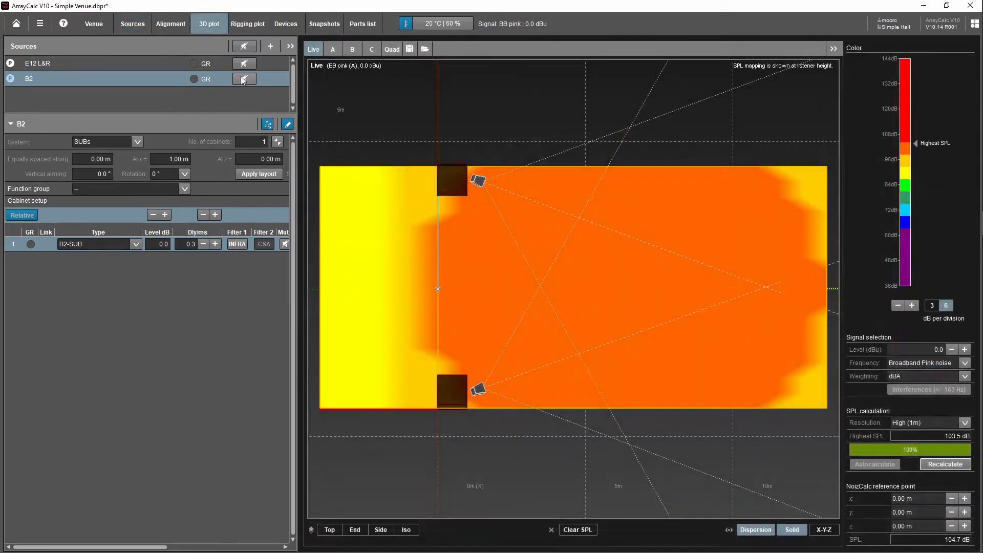
{"action": "left_click", "coordinate": [244, 80]}
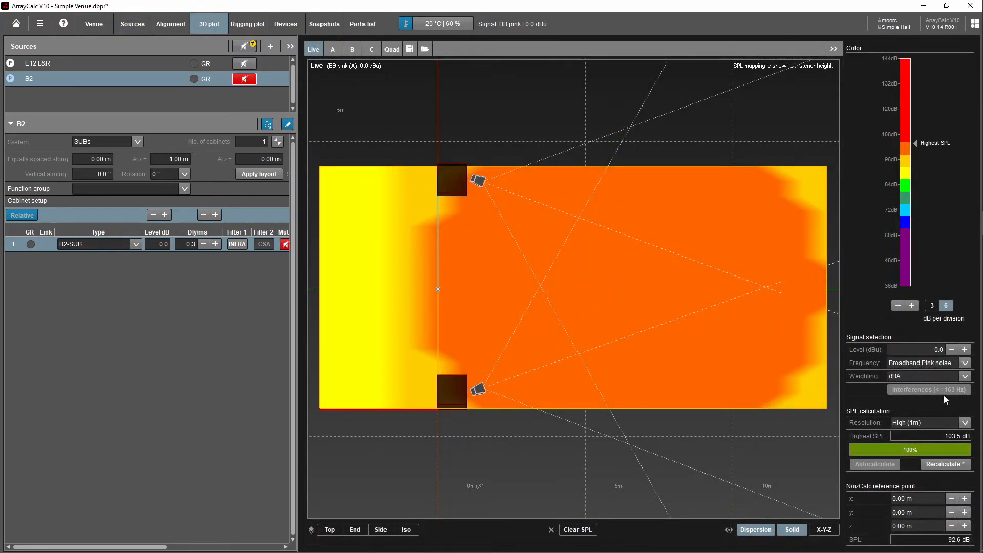
{"action": "left_click", "coordinate": [944, 464]}
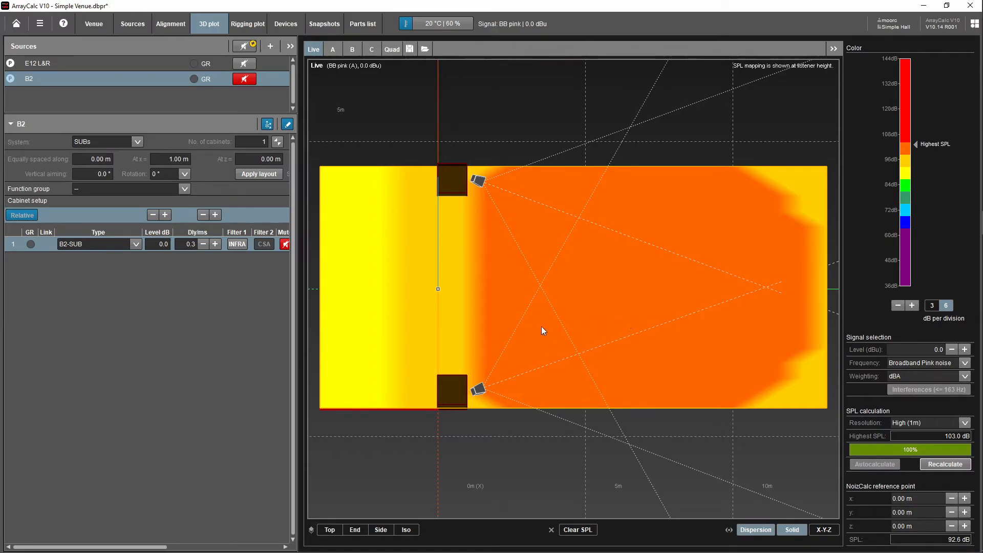
{"action": "left_click", "coordinate": [898, 306]}
{"action": "left_click_drag", "start_coordinate": [628, 298], "coordinate": [544, 321]}
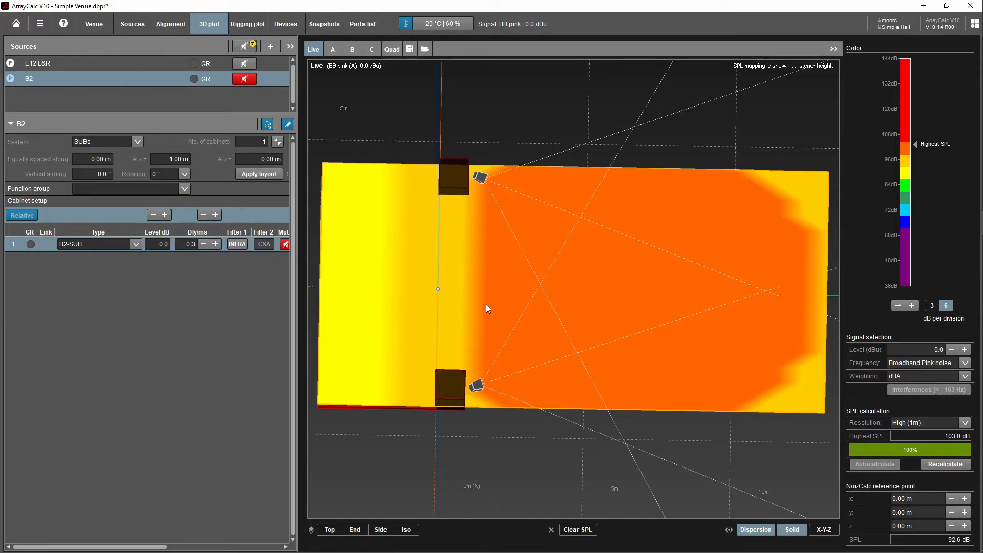
{"action": "left_click_drag", "start_coordinate": [466, 287], "coordinate": [466, 286]}
{"action": "left_click_drag", "start_coordinate": [467, 287], "coordinate": [468, 289]}
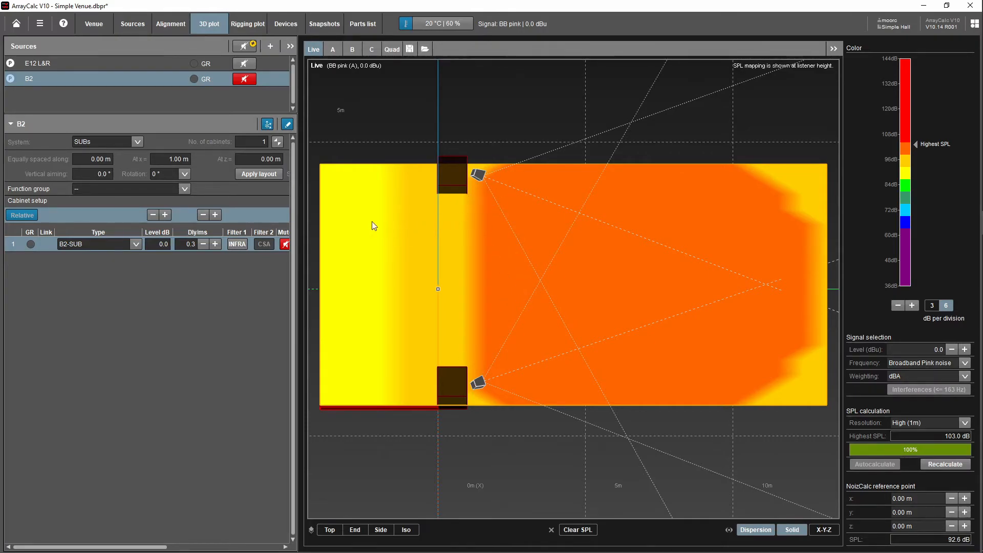
Duplicate the E12 L&R source group and name the copy E12 Centre.
{"action": "left_click", "coordinate": [144, 63]}
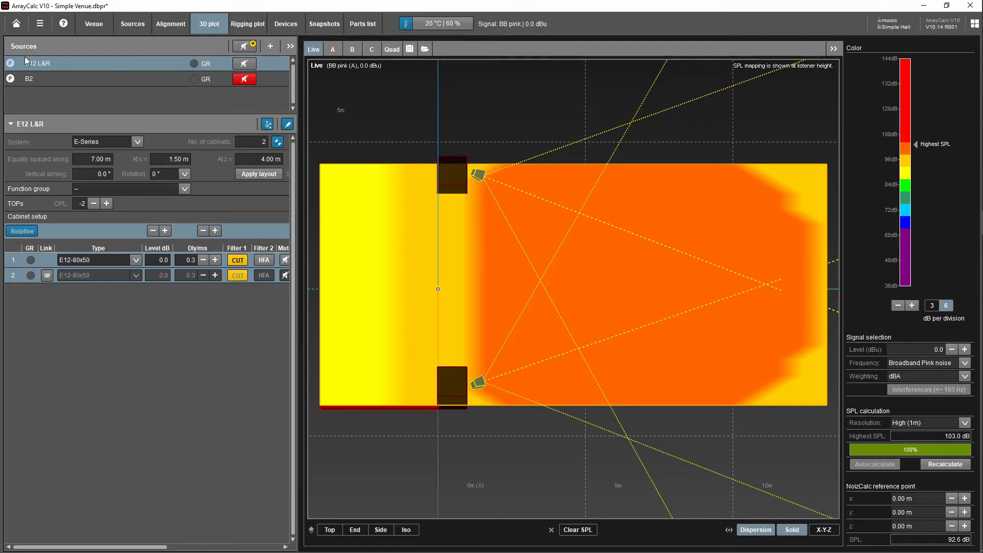
{"action": "right_click", "coordinate": [92, 62]}
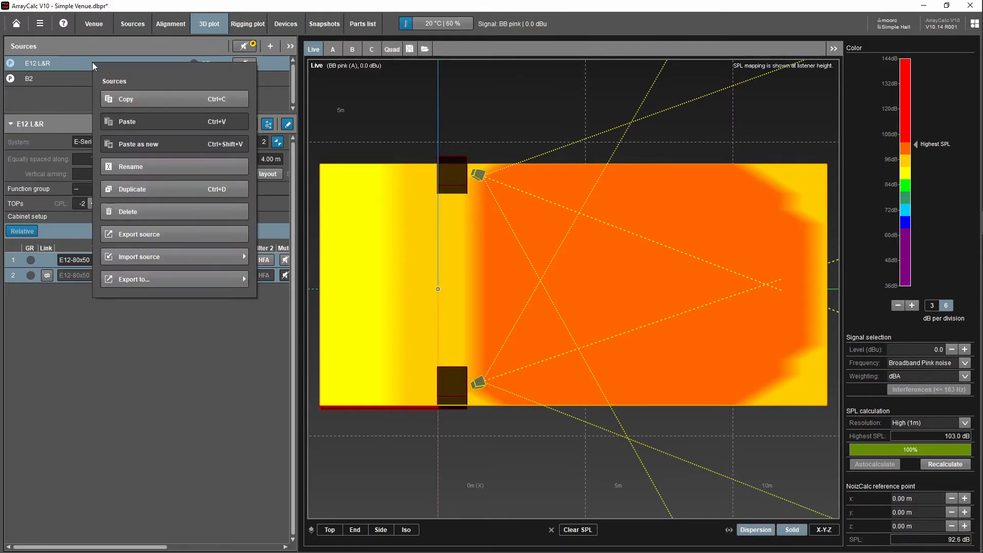
{"action": "left_click", "coordinate": [154, 189]}
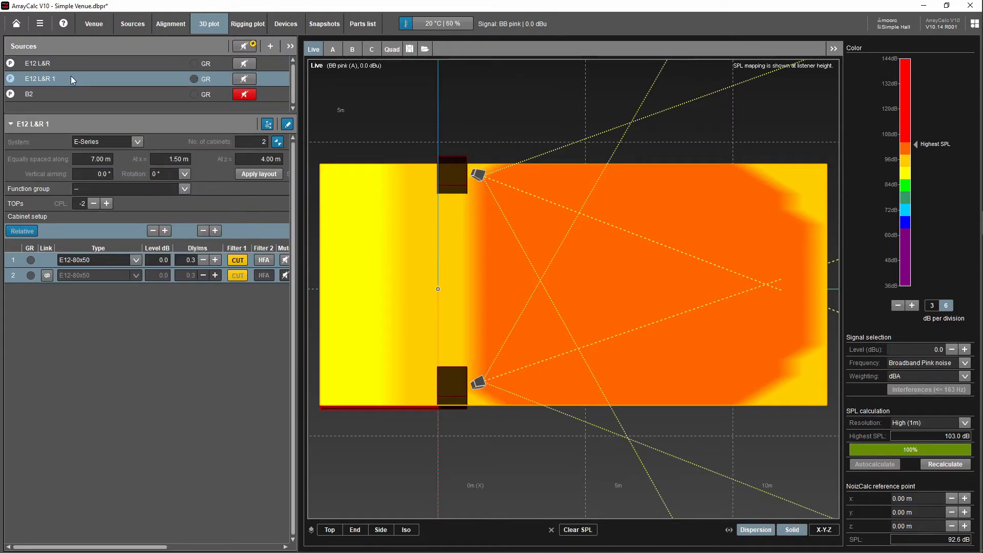
{"action": "key", "text": "BackSpace"}
{"action": "key", "text": "BackSpace"}
{"action": "type", "text": "Centre"}
{"action": "key", "text": "Return"}
Reduce E12 Centre to 1 cabinet, set its spacing to 0.00 m, and apply the layout.
{"action": "left_click", "coordinate": [275, 143]}
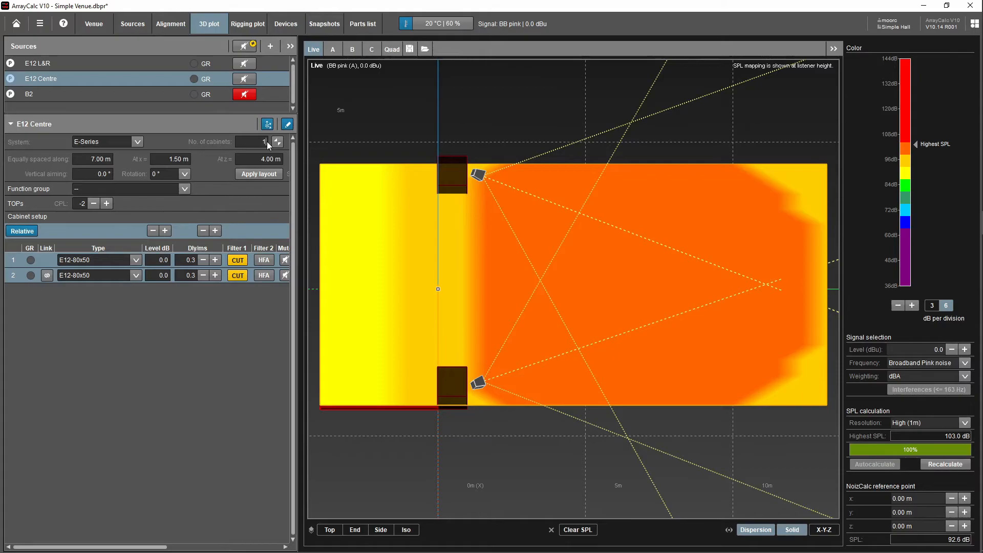
{"action": "key", "text": "Return"}
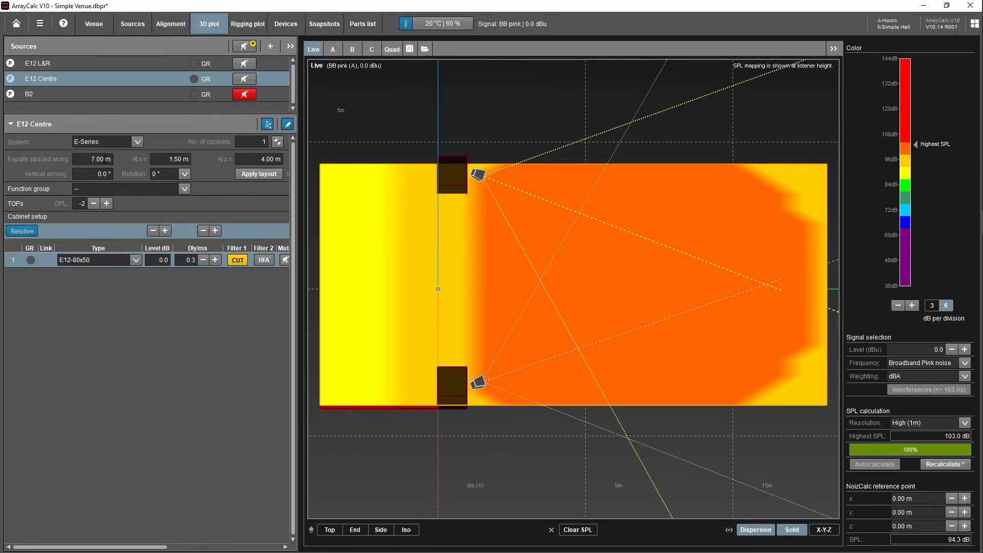
{"action": "left_click_drag", "start_coordinate": [105, 159], "coordinate": [67, 158]}
{"action": "key", "text": "BackSpace"}
{"action": "left_click", "coordinate": [259, 174]}
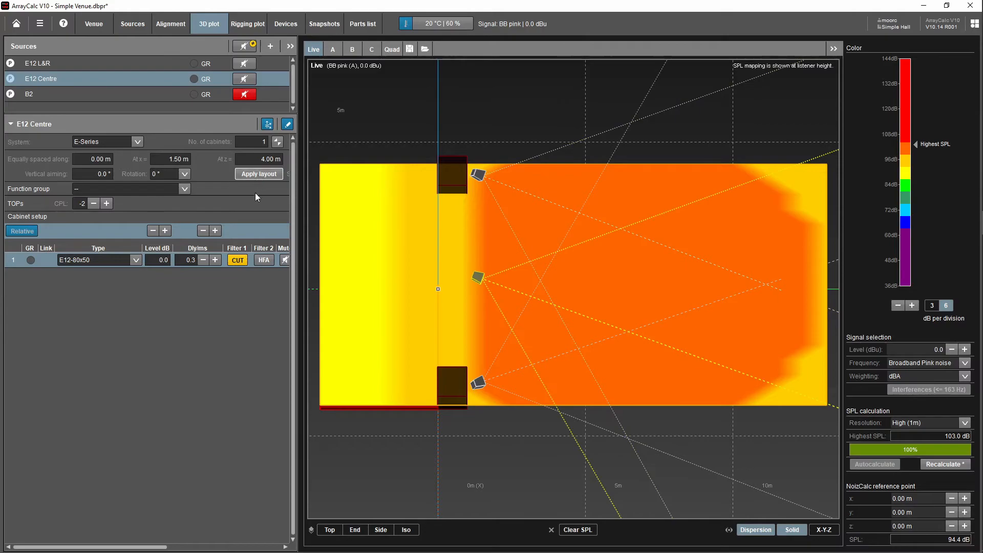
Set the E12 Centre cabinet's horizontal aiming to 0° and its X position to 1.00 m.
{"action": "left_click_drag", "start_coordinate": [118, 548], "coordinate": [242, 547]}
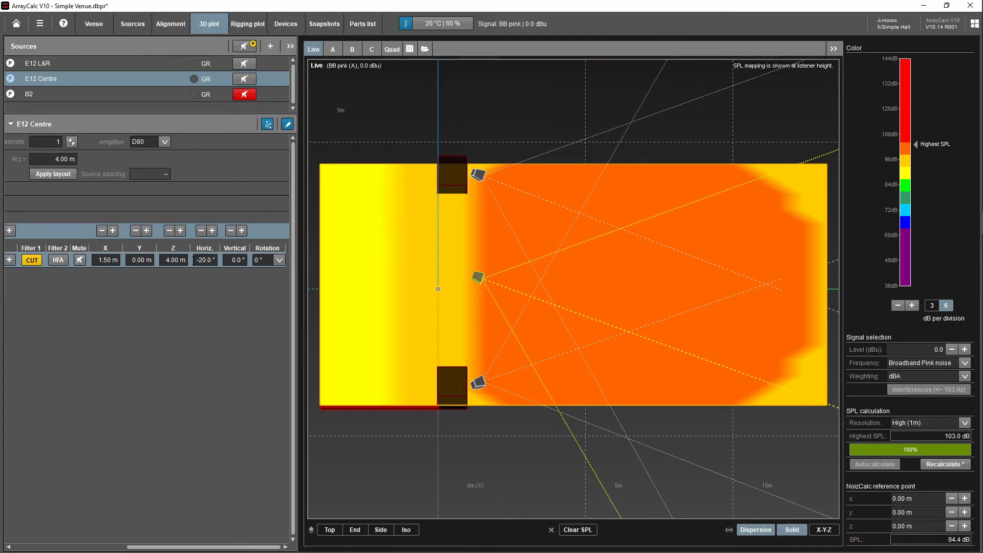
{"action": "key", "text": "BackSpace"}
{"action": "key", "text": "BackSpace"}
{"action": "key", "text": "BackSpace"}
{"action": "type", "text": "0"}
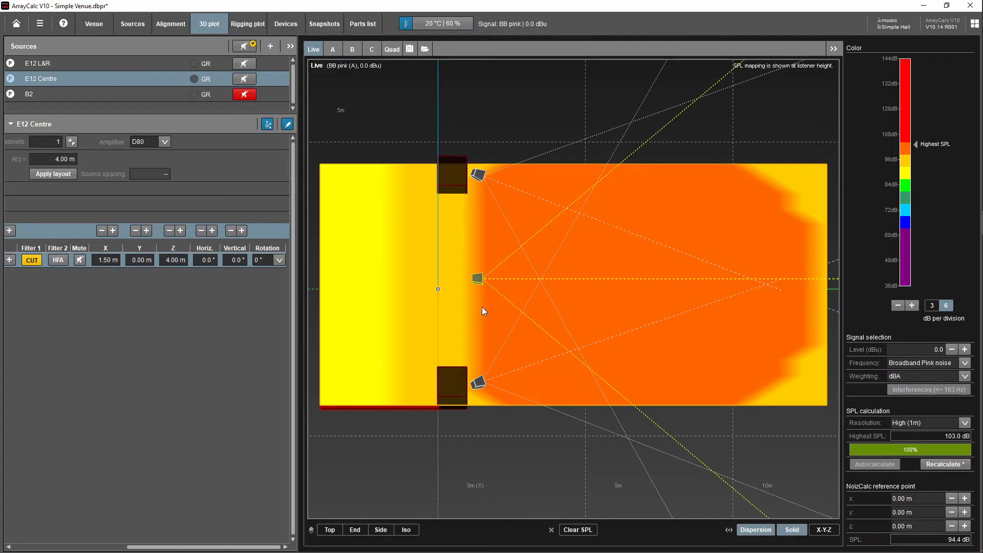
{"action": "mouse_move", "coordinate": [487, 311]}
{"action": "left_mouse_down"}
{"action": "mouse_move", "coordinate": [487, 284]}
{"action": "mouse_move", "coordinate": [487, 309]}
{"action": "left_mouse_up"}
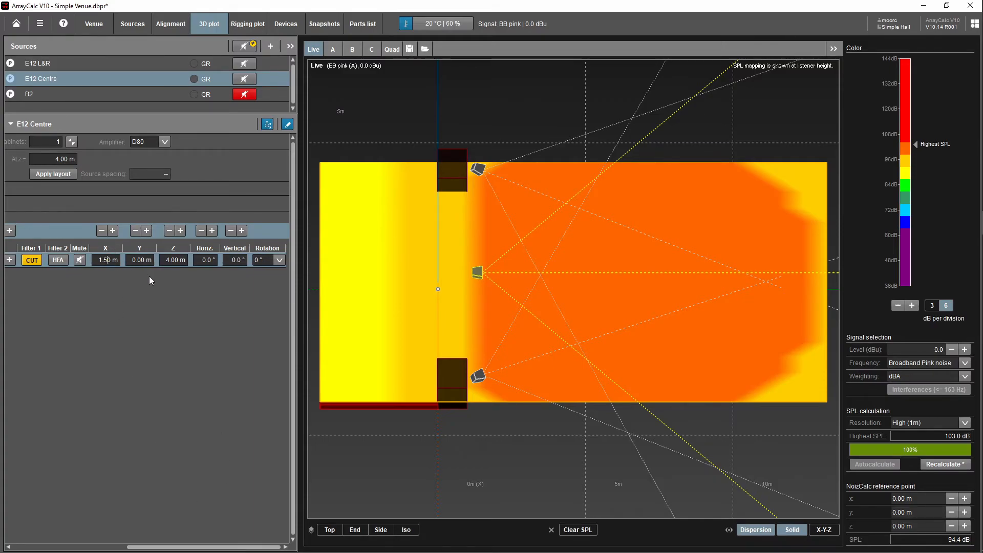
{"action": "key", "text": "BackSpace"}
{"action": "type", "text": "0"}
{"action": "key", "text": "Return"}
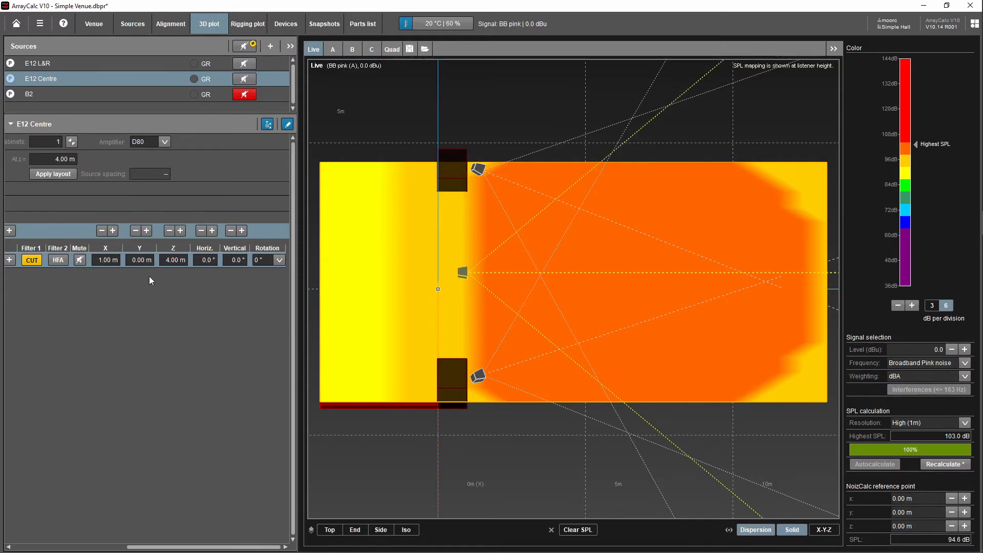
Clear the SPL map and change the E12 Centre cabinet type to E12-D-110x50.
{"action": "left_click_drag", "start_coordinate": [517, 330], "coordinate": [517, 312]}
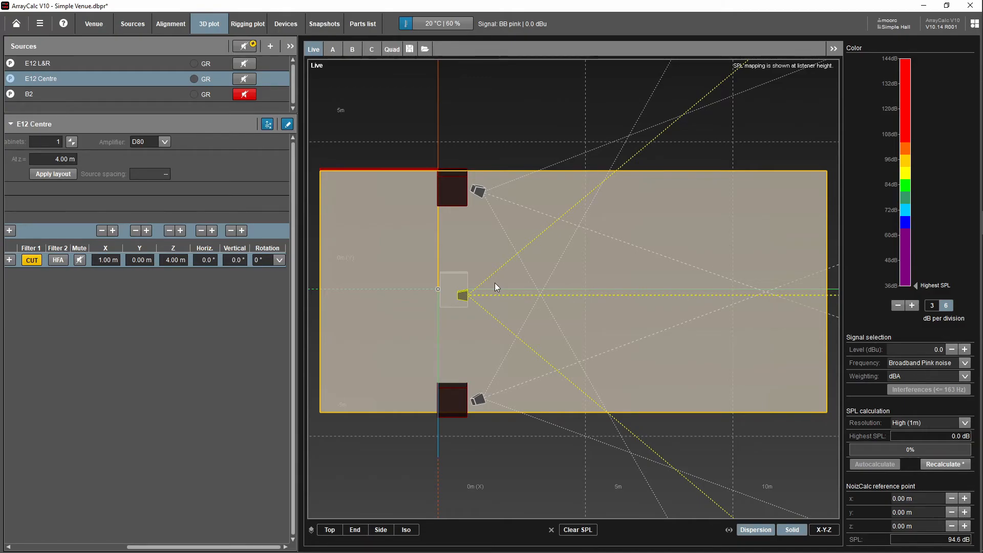
{"action": "left_click_drag", "start_coordinate": [154, 547], "coordinate": [26, 548]}
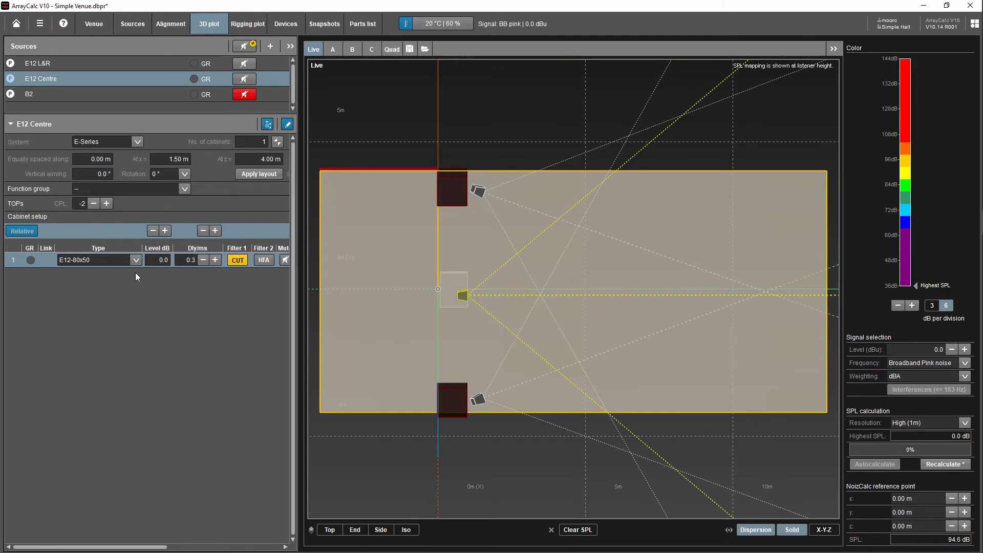
{"action": "left_click", "coordinate": [135, 260]}
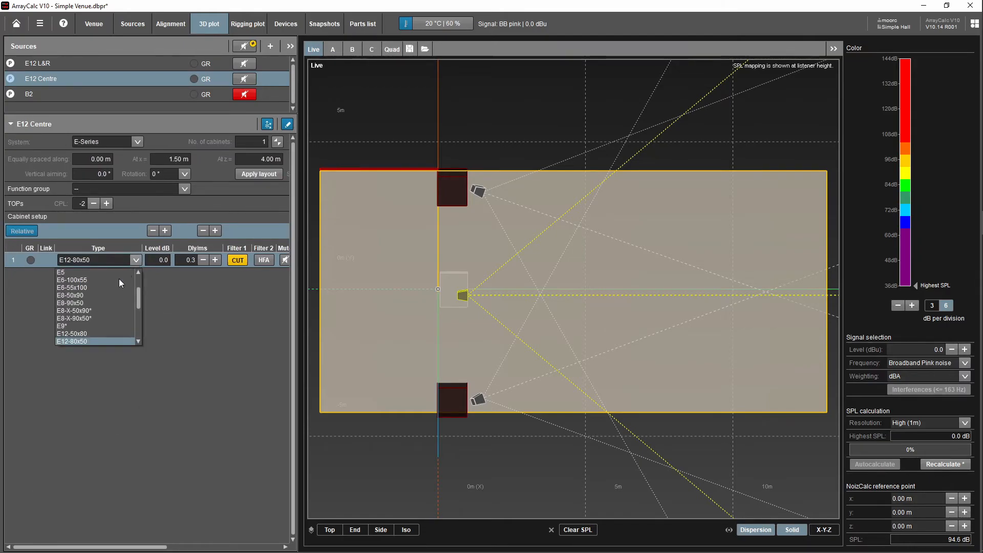
{"action": "scroll", "coordinate": [121, 280], "scroll_direction": "down", "scroll_amount": 1}
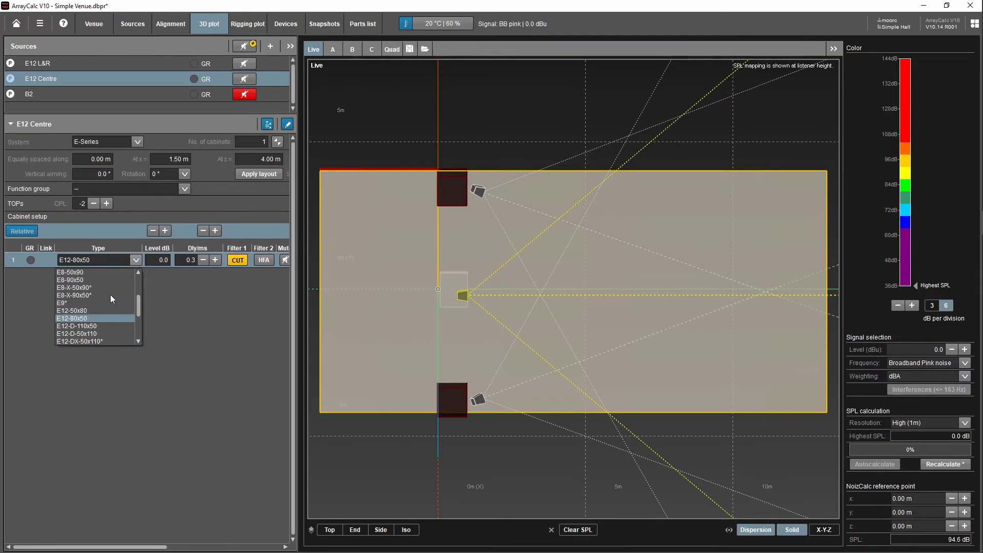
{"action": "left_click", "coordinate": [100, 325]}
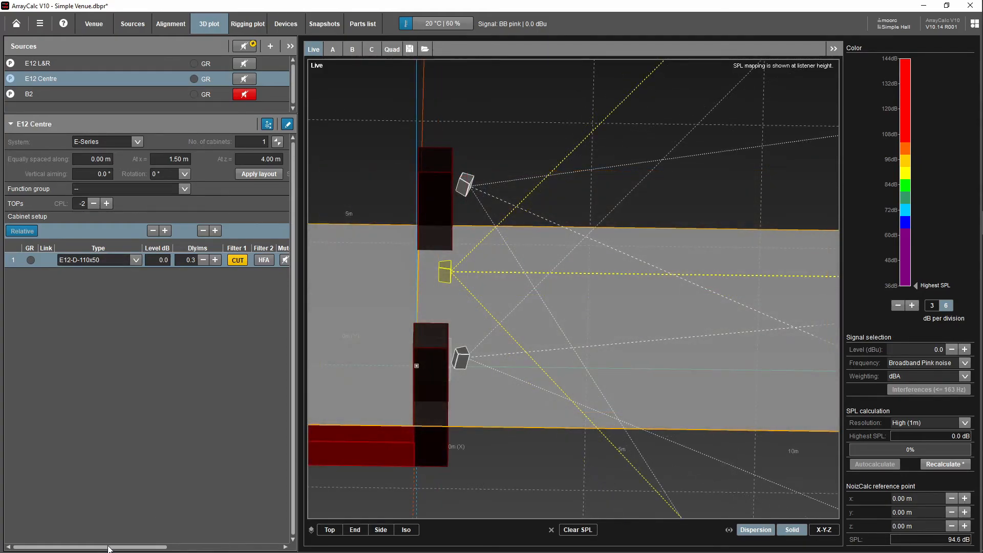
Set the E12 Centre cabinet's vertical aiming to -12° and check its aim over the audience area.
{"action": "left_click_drag", "start_coordinate": [108, 547], "coordinate": [224, 546]}
{"action": "left_click", "coordinate": [235, 261]}
{"action": "type", "text": "-"}
{"action": "key", "text": "Delete"}
{"action": "type", "text": "12"}
{"action": "key", "text": "Return"}
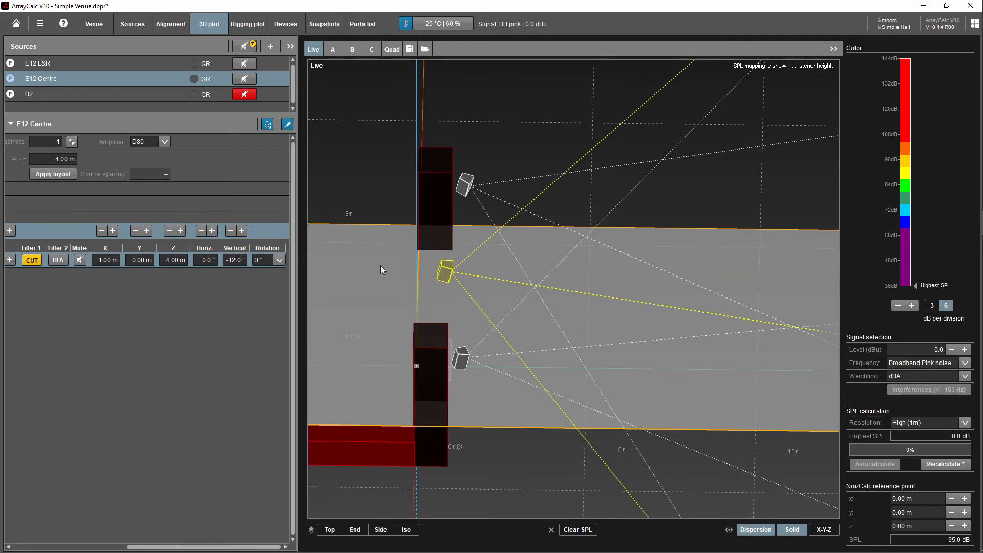
{"action": "left_click_drag", "start_coordinate": [641, 321], "coordinate": [637, 340]}
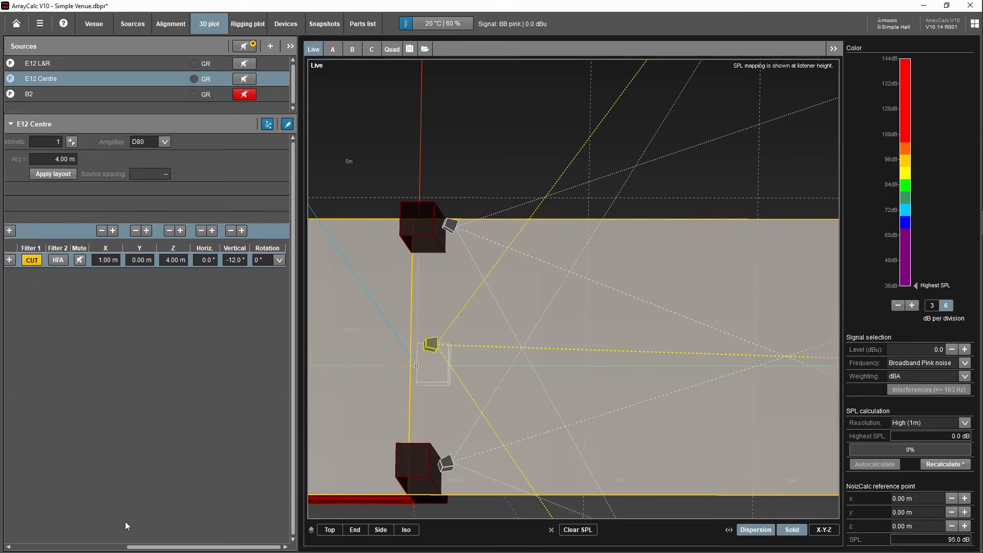
{"action": "left_click_drag", "start_coordinate": [169, 548], "coordinate": [97, 533]}
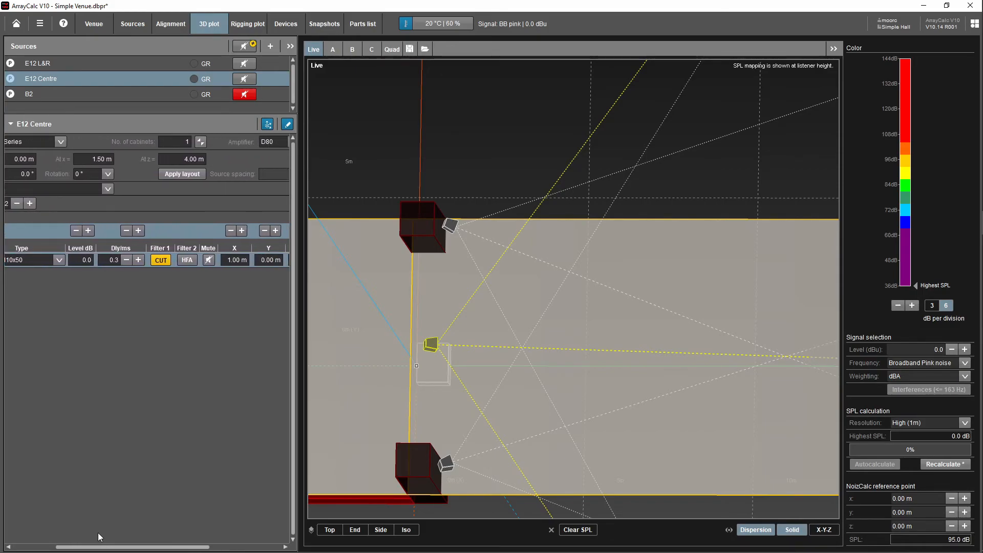
Set the E12 Centre cabinet's X position to 0.50 m and recalculate the SPL map.
{"action": "double_click", "coordinate": [234, 260]}
{"action": "type", "text": "0.5"}
{"action": "key", "text": "Return"}
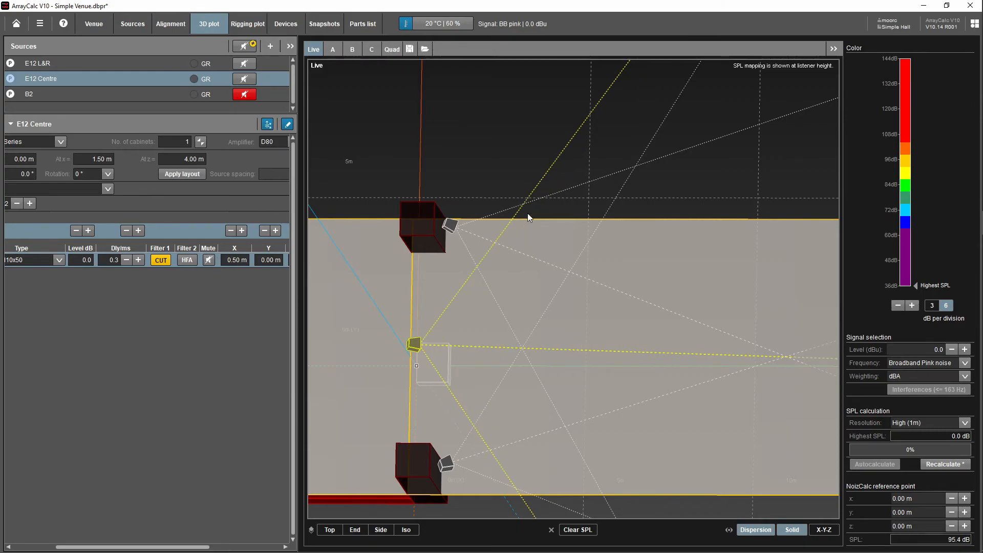
{"action": "mouse_move", "coordinate": [465, 297]}
{"action": "left_mouse_down"}
{"action": "mouse_move", "coordinate": [472, 352]}
{"action": "mouse_move", "coordinate": [475, 330]}
{"action": "mouse_move", "coordinate": [449, 296]}
{"action": "left_mouse_up"}
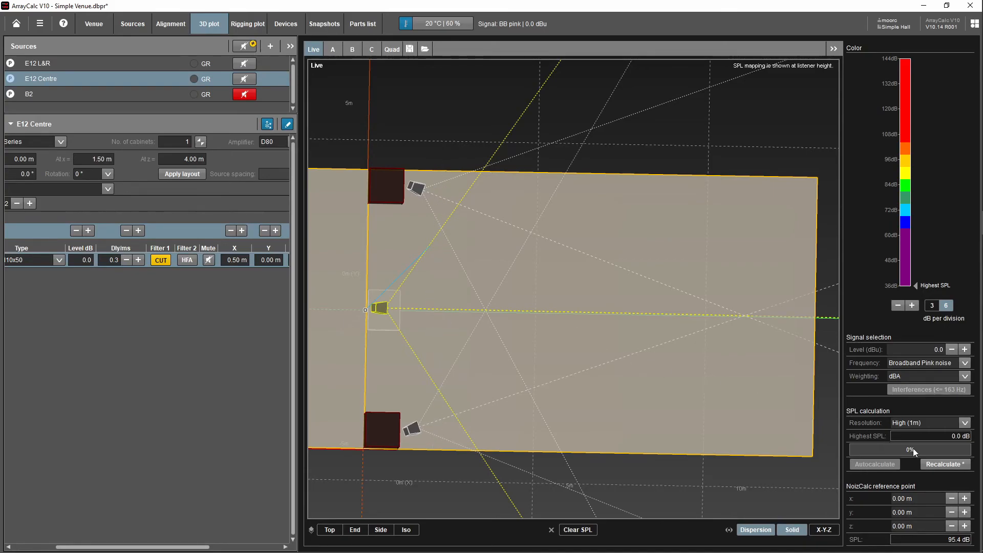
{"action": "left_click", "coordinate": [941, 463]}
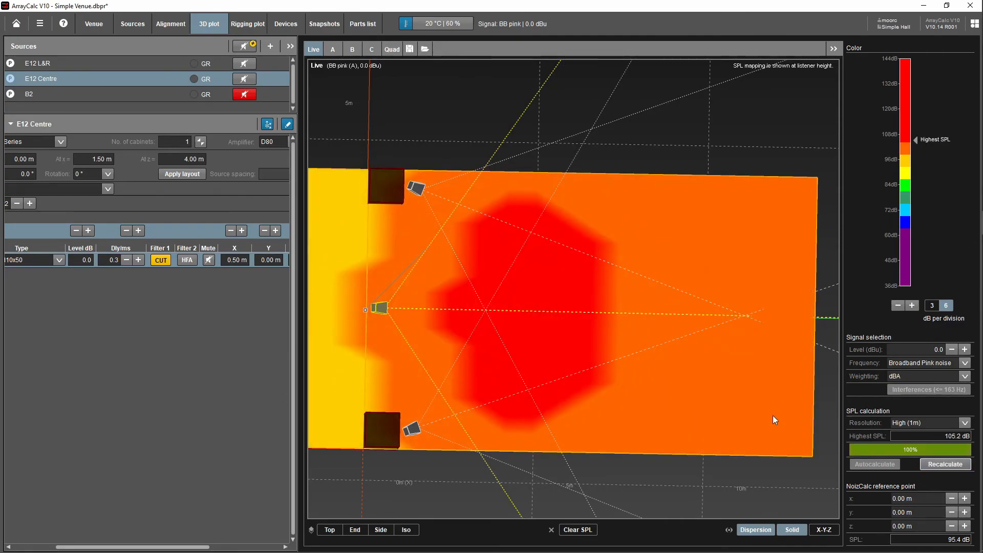
Shift the SPL colour scale by one step and restore it while inspecting the centre fill's coverage.
{"action": "left_click_drag", "start_coordinate": [532, 364], "coordinate": [561, 364]}
{"action": "left_click", "coordinate": [899, 306]}
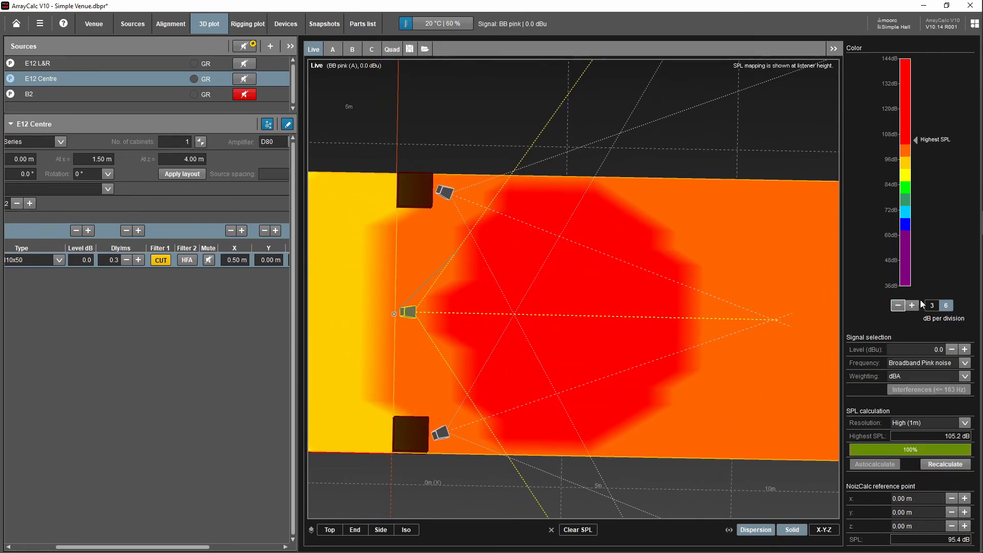
{"action": "left_click", "coordinate": [912, 306]}
{"action": "left_click_drag", "start_coordinate": [509, 370], "coordinate": [541, 350]}
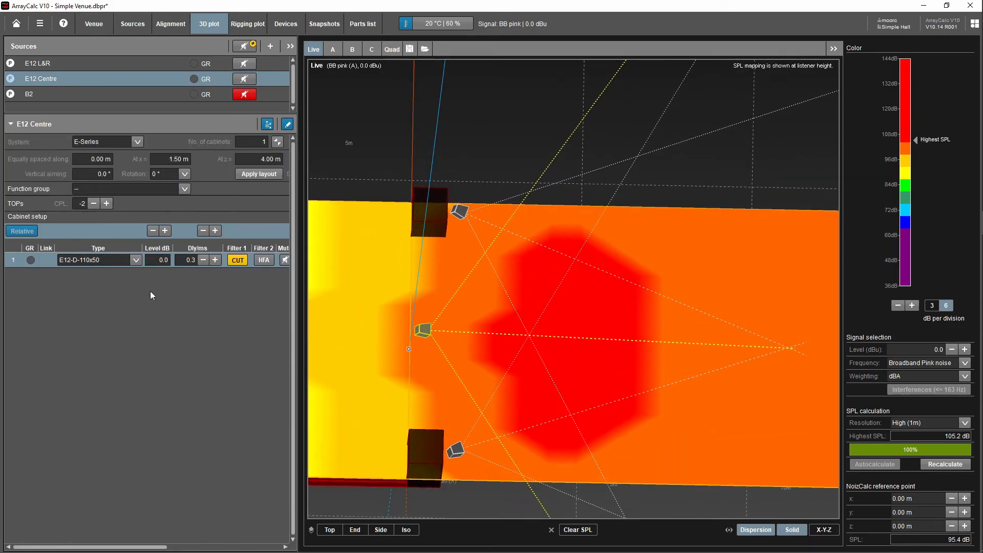
Change the E12 Centre cabinet type to E6-100x55 and check its dispersion over the audience area.
{"action": "left_click", "coordinate": [136, 260]}
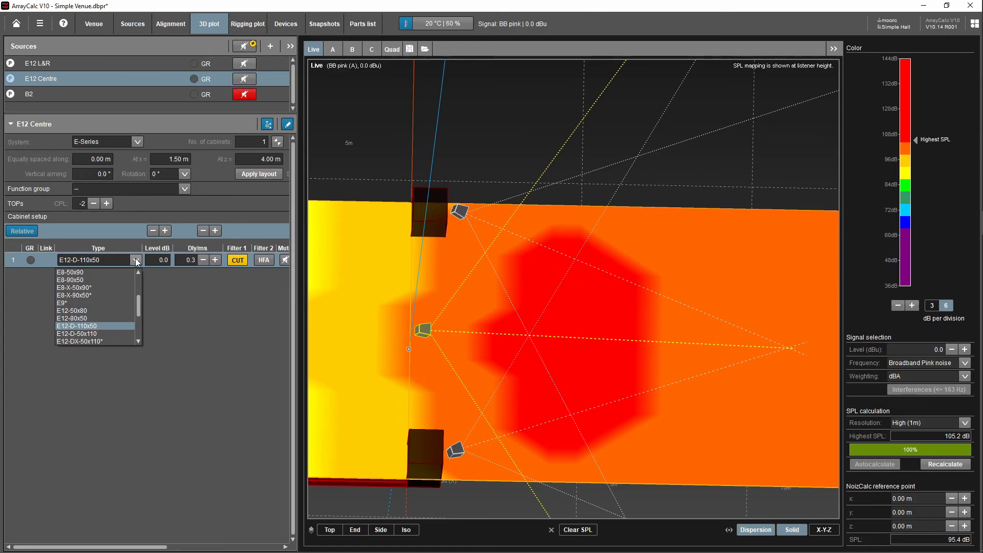
{"action": "scroll", "coordinate": [99, 296], "scroll_direction": "up", "scroll_amount": 1}
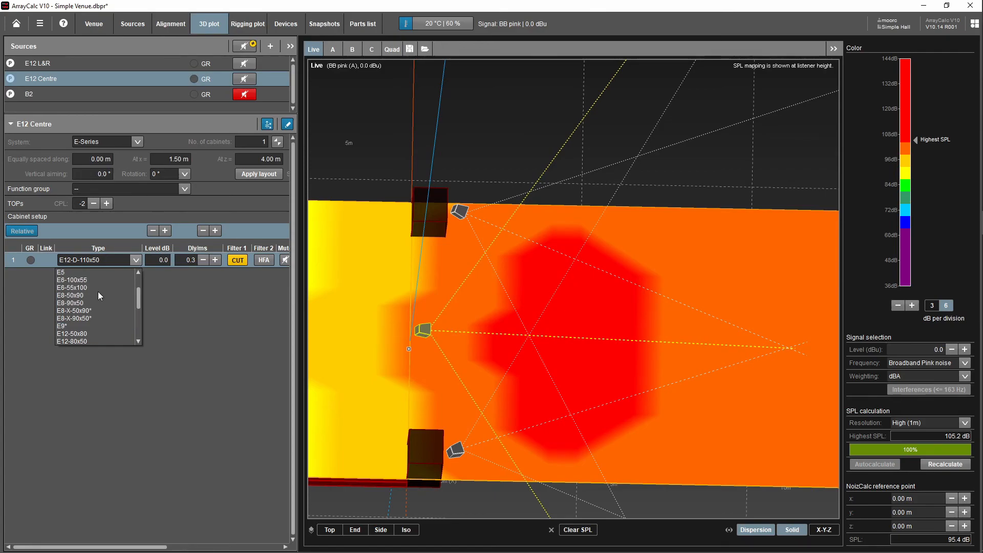
{"action": "scroll", "coordinate": [98, 294], "scroll_direction": "up", "scroll_amount": 1}
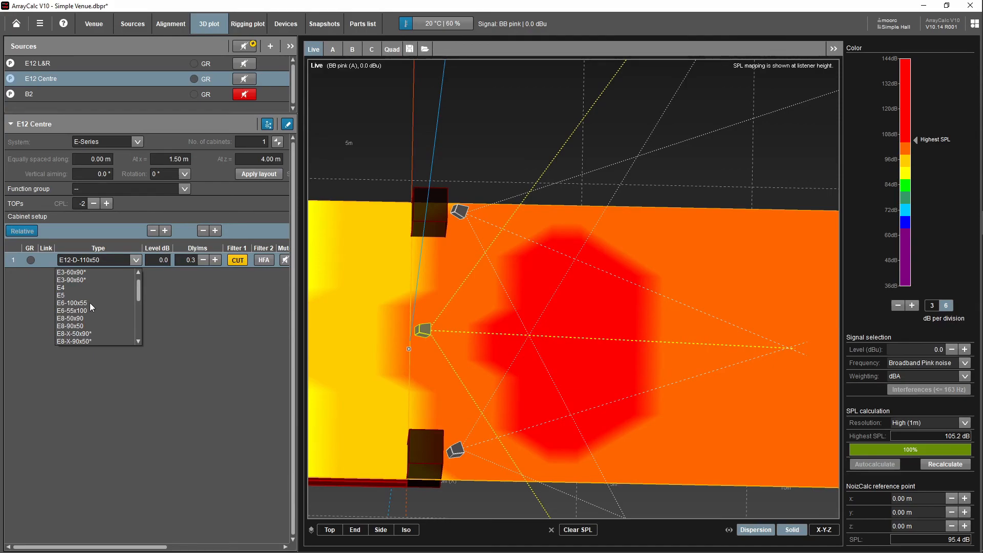
{"action": "left_click", "coordinate": [89, 303]}
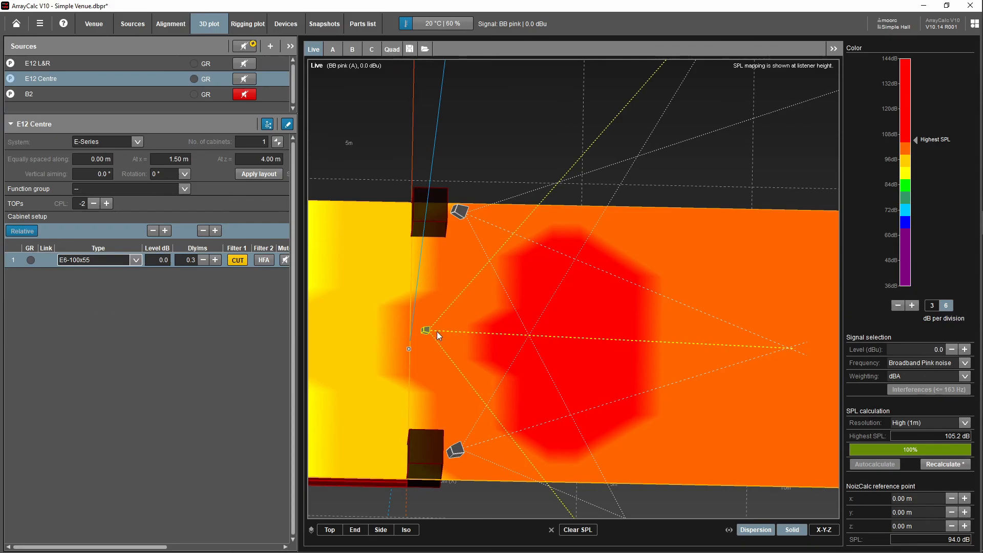
{"action": "left_click_drag", "start_coordinate": [405, 356], "coordinate": [450, 321]}
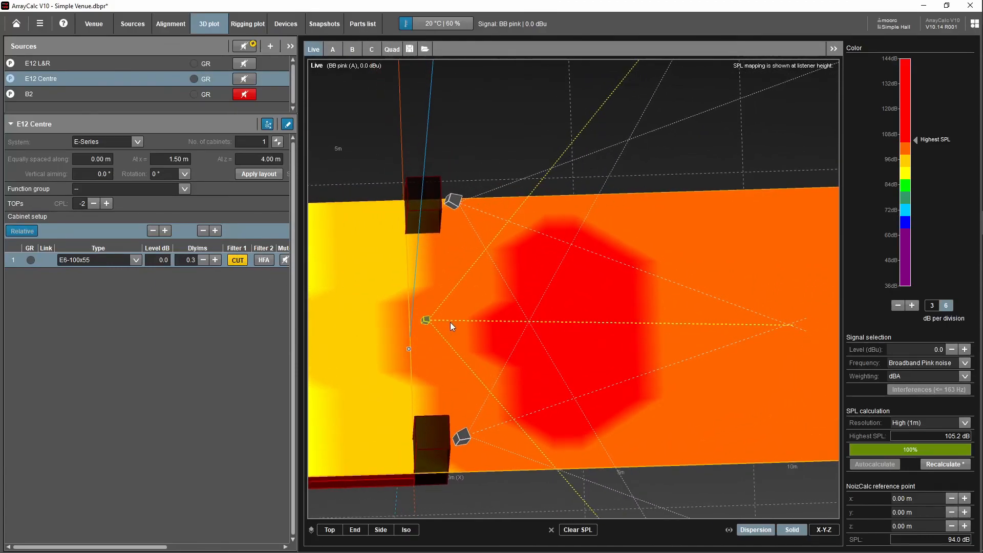
Turn off the CUT filter on the centre fill cabinet and recalculate the SPL map.
{"action": "left_click", "coordinate": [237, 260]}
{"action": "left_click", "coordinate": [948, 465]}
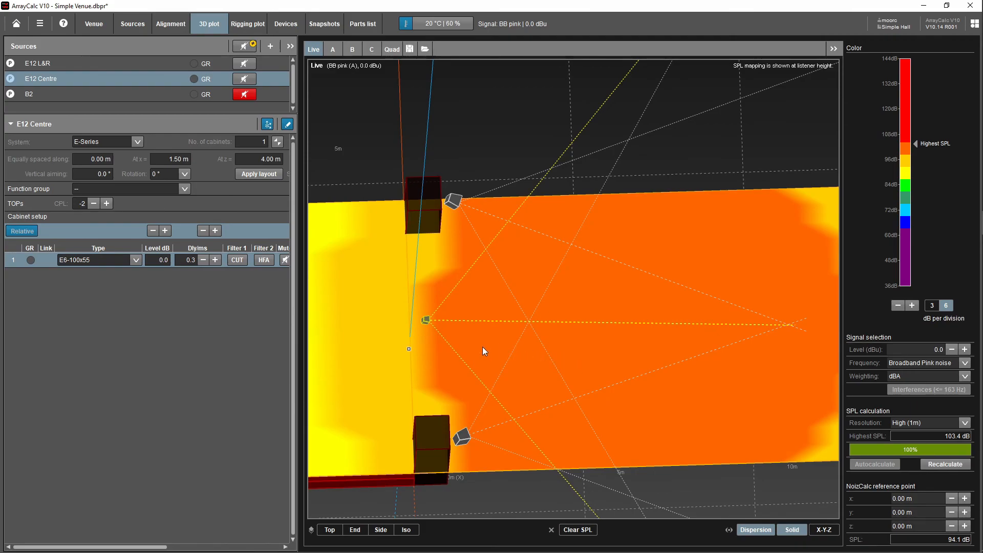
{"action": "left_click_drag", "start_coordinate": [410, 339], "coordinate": [439, 336]}
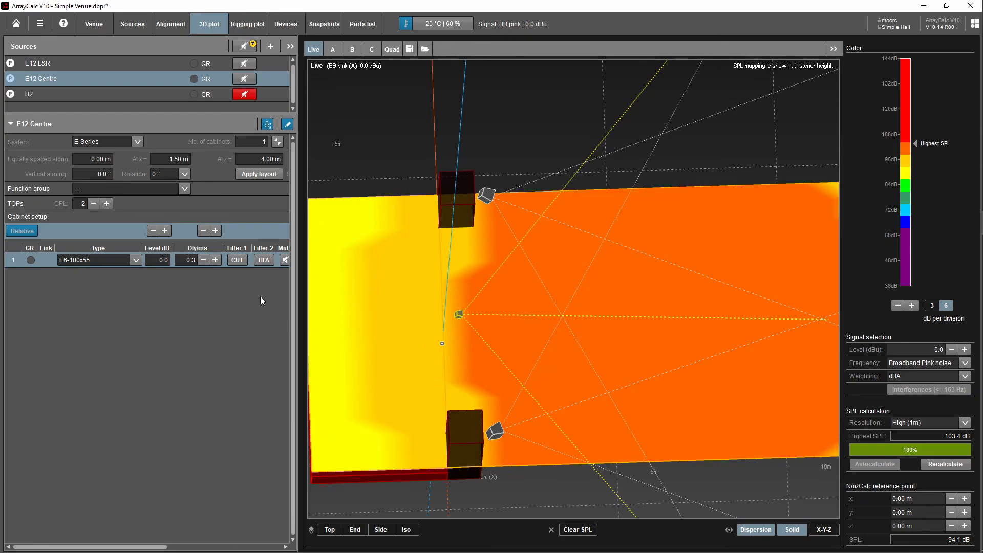
Turn the centre fill's CUT filter back on, recalculate the SPL map, and inspect the whole venue from above.
{"action": "left_click", "coordinate": [237, 261]}
{"action": "left_click", "coordinate": [945, 465]}
{"action": "left_click_drag", "start_coordinate": [570, 394], "coordinate": [564, 389]}
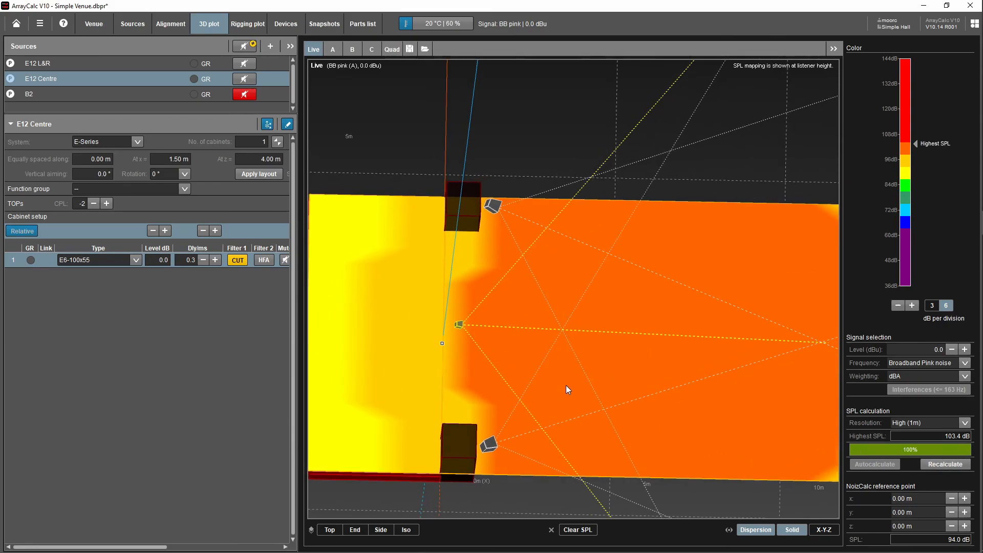
{"action": "scroll", "coordinate": [567, 386], "scroll_direction": "down", "scroll_amount": 2}
{"action": "left_click_drag", "start_coordinate": [616, 373], "coordinate": [604, 377]}
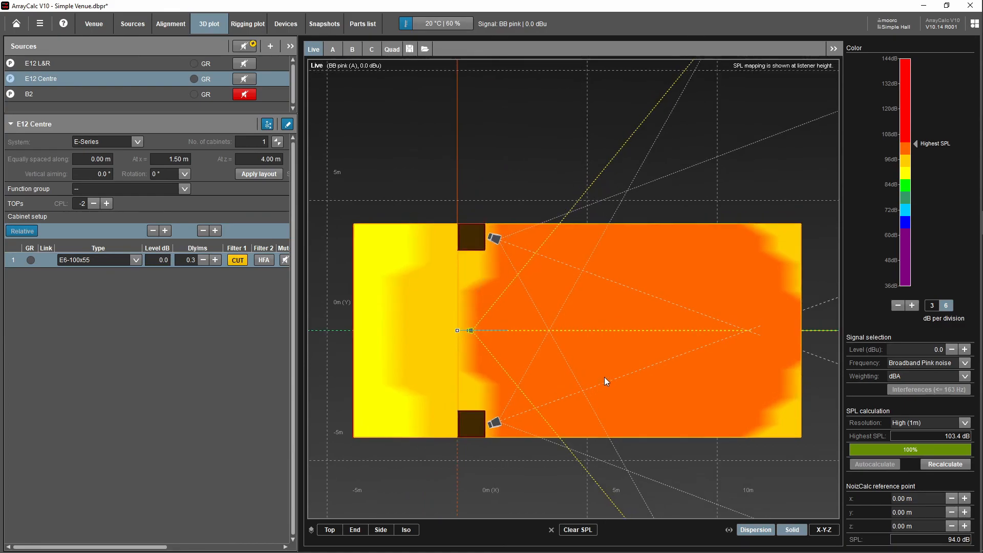